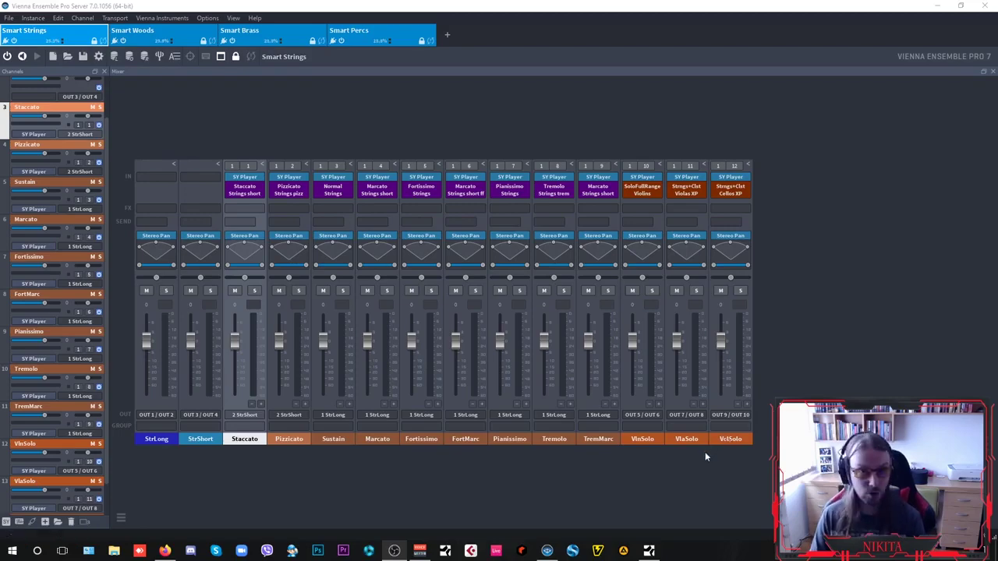
- Bring Studio One's VE Pro Smart Orchestra song to the front
click(649, 552)
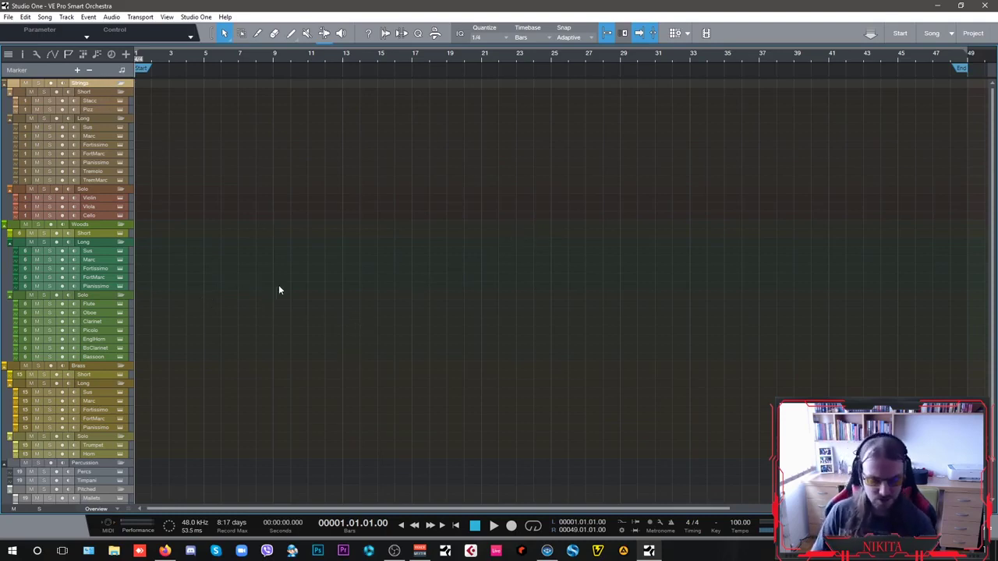
- Expand the Strings instrument in the Console to check its outputs, Out 1/2 StrLong through Out 9/10 Cello
key(F3)
key(F3)
key(F3)
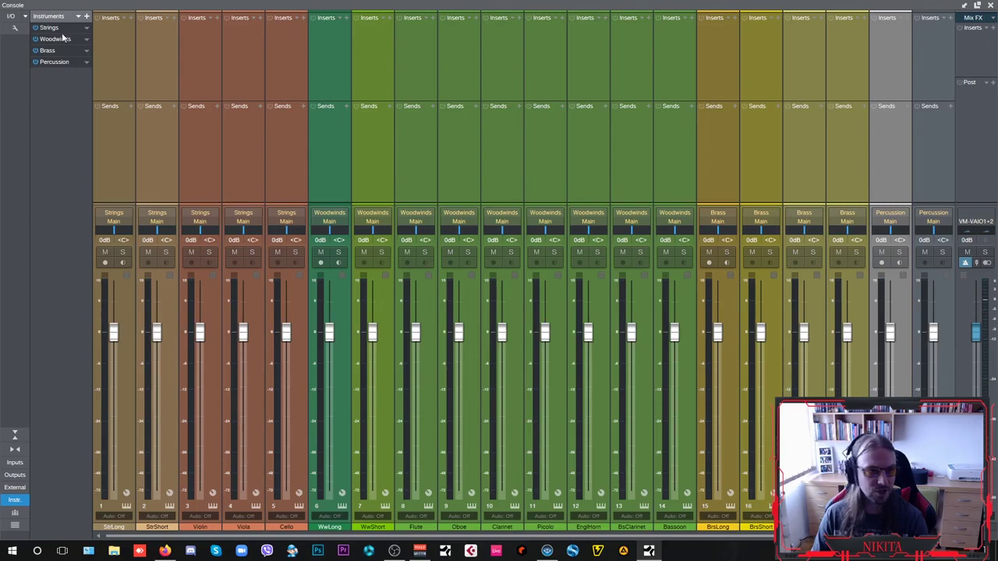
click(86, 31)
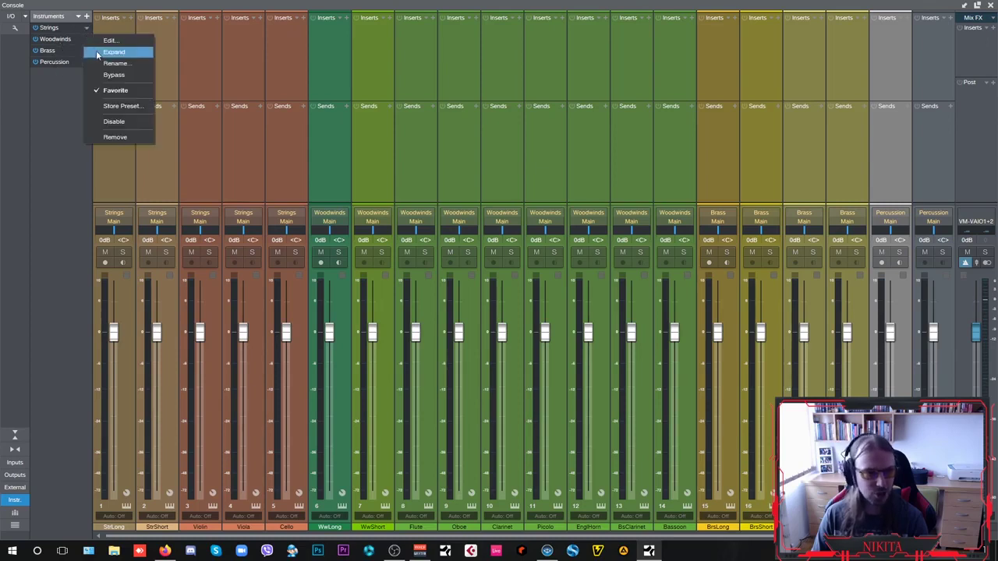
click(114, 51)
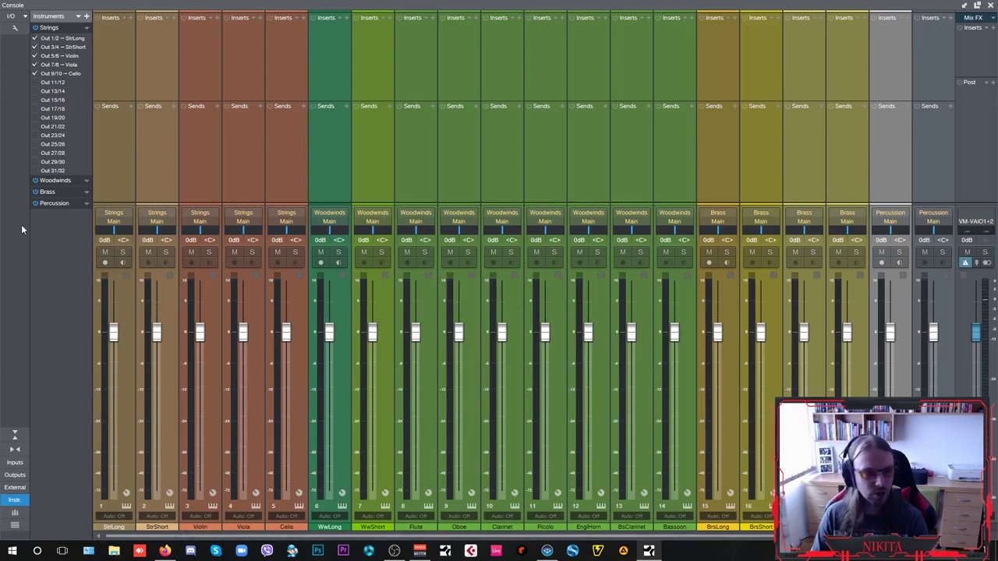
key(F3)
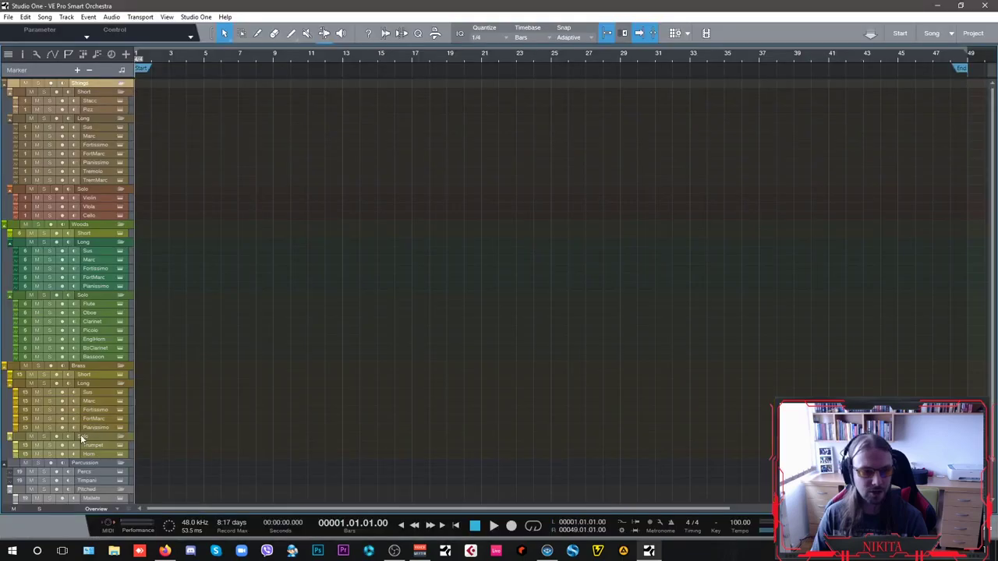
- Compare the VE Pro Smart Strings mixer with Studio One, then reopen Studio One's console
click(546, 552)
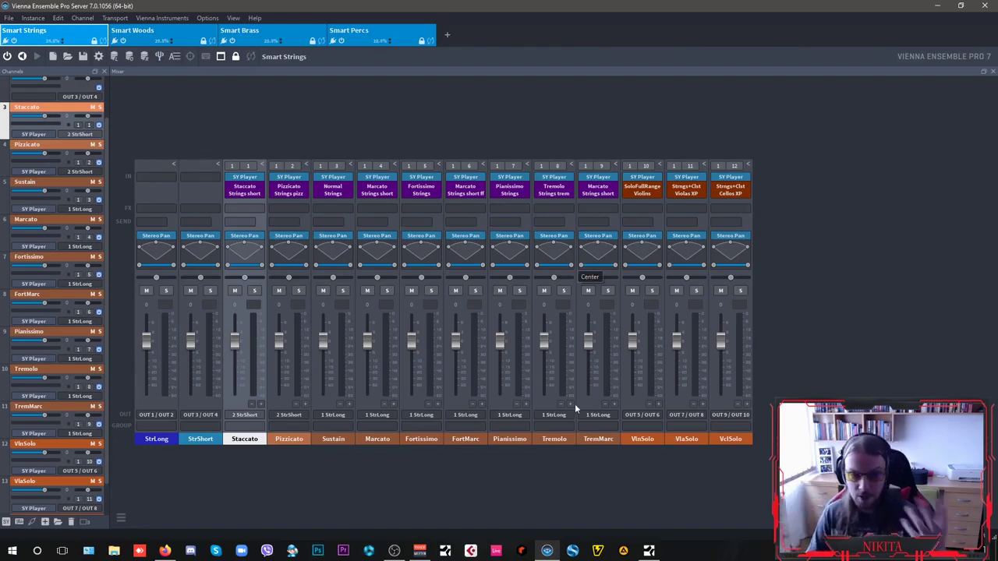
mouse_move(654, 553)
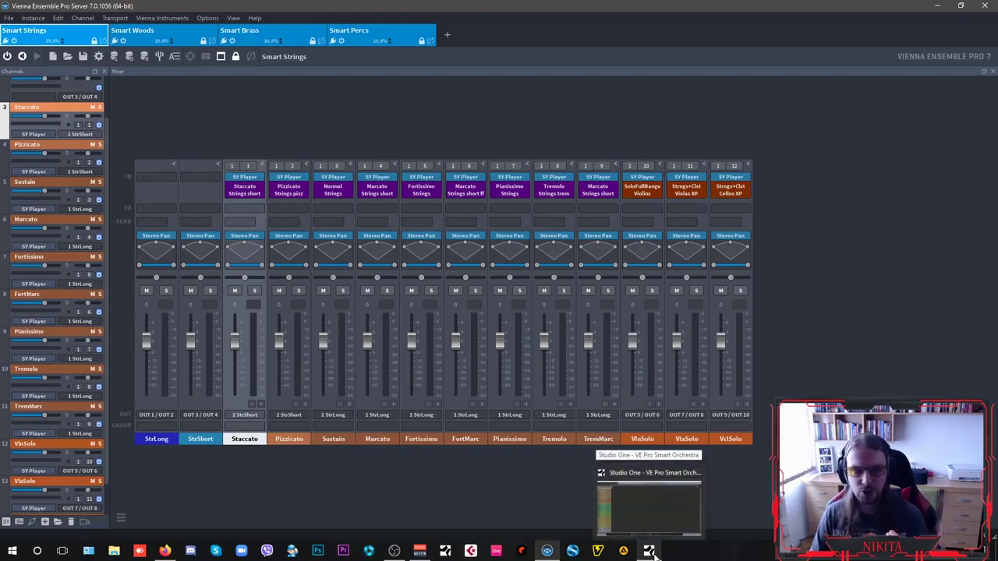
click(655, 553)
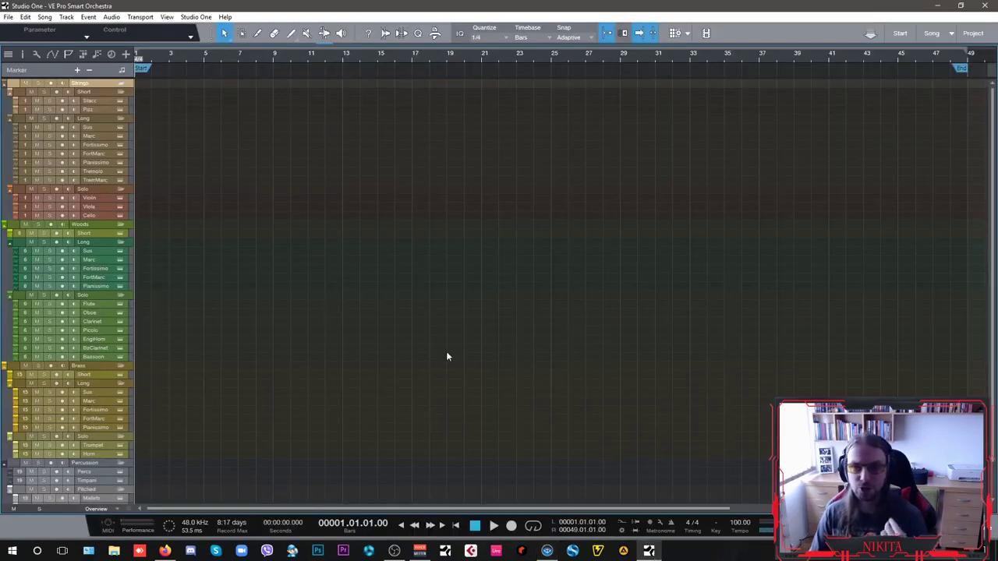
click(547, 551)
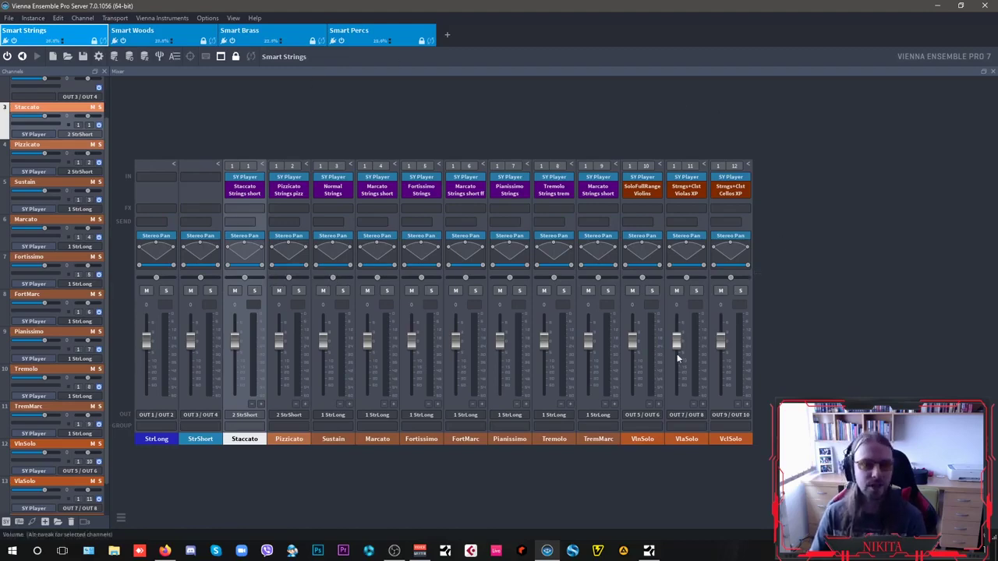
click(649, 550)
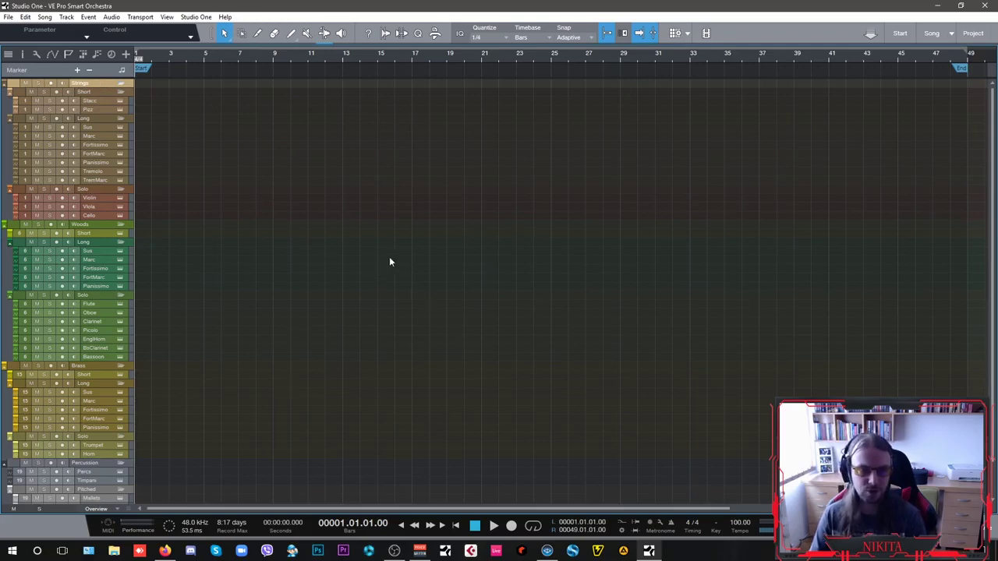
key(F3)
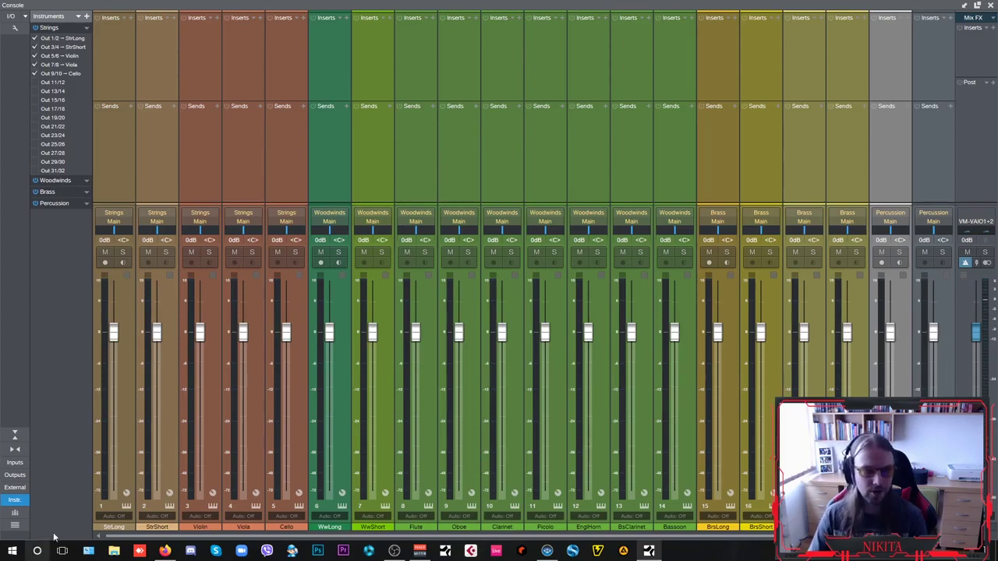
- Switch back to the Vienna Ensemble Pro Smart Strings mixer
click(547, 551)
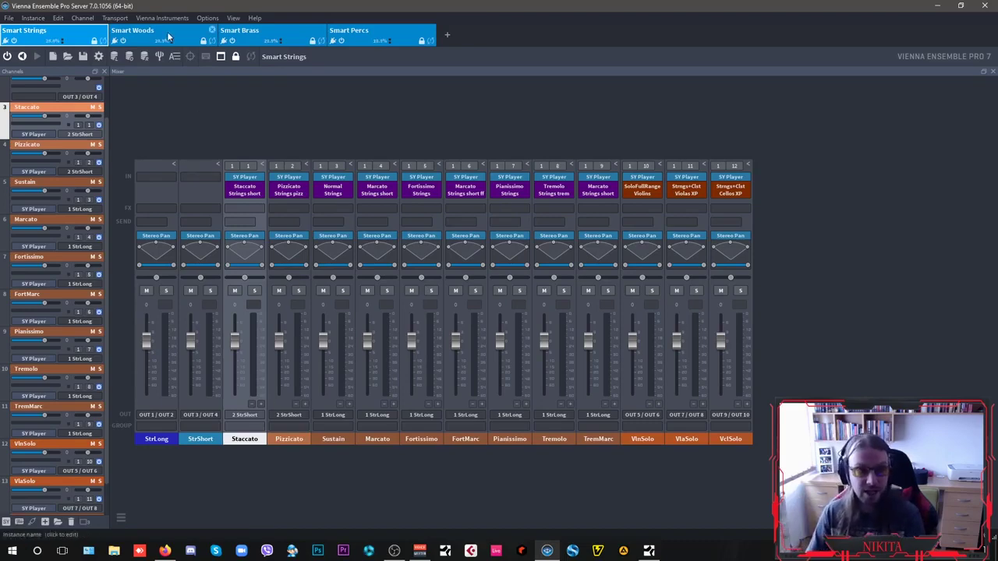
click(176, 34)
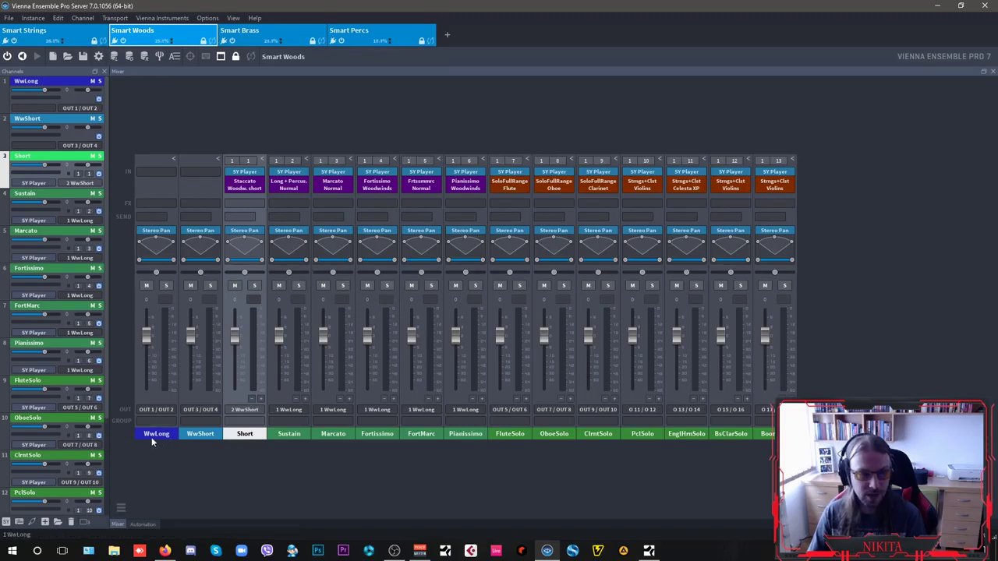
click(291, 37)
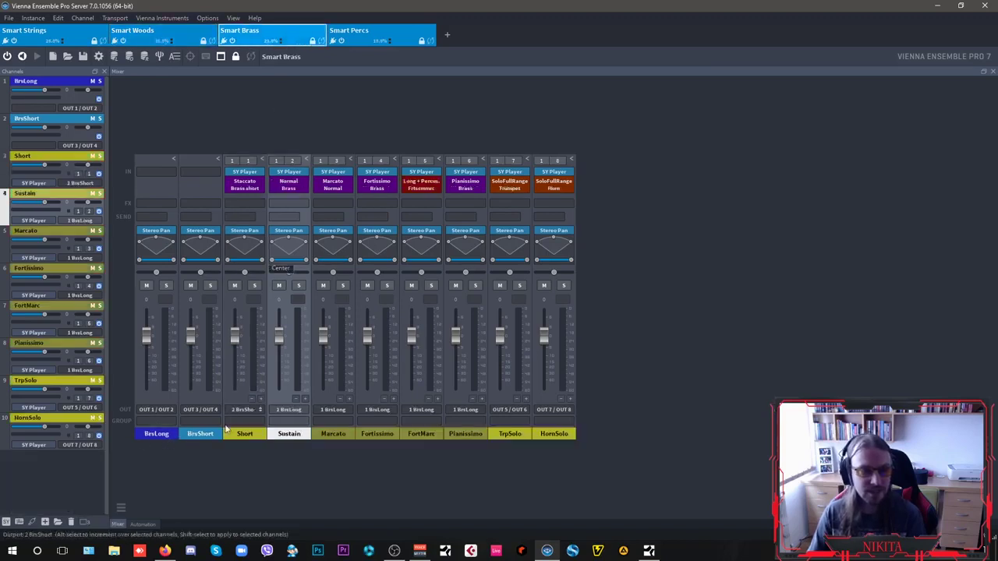
click(363, 36)
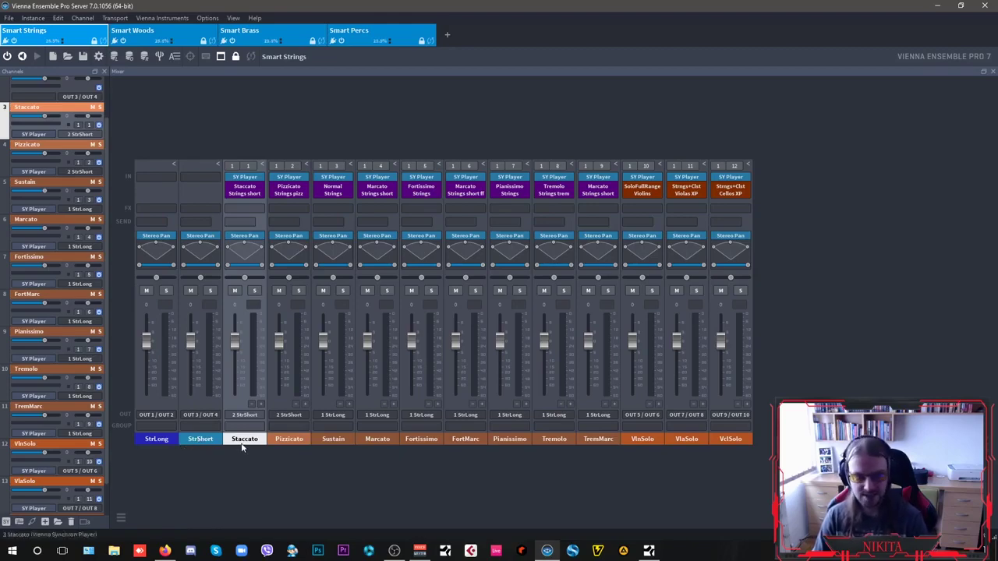
click(250, 190)
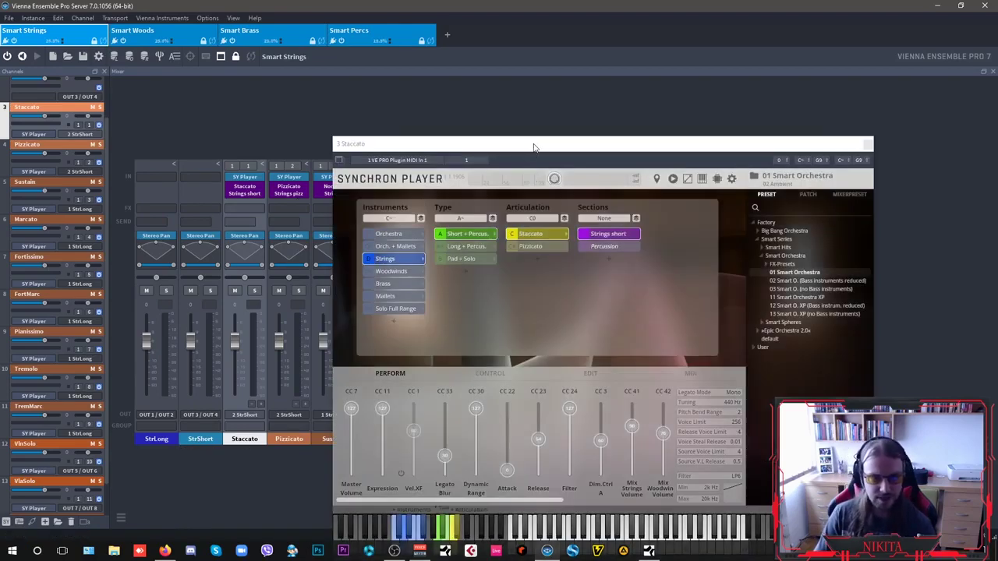
drag(533, 148, 497, 84)
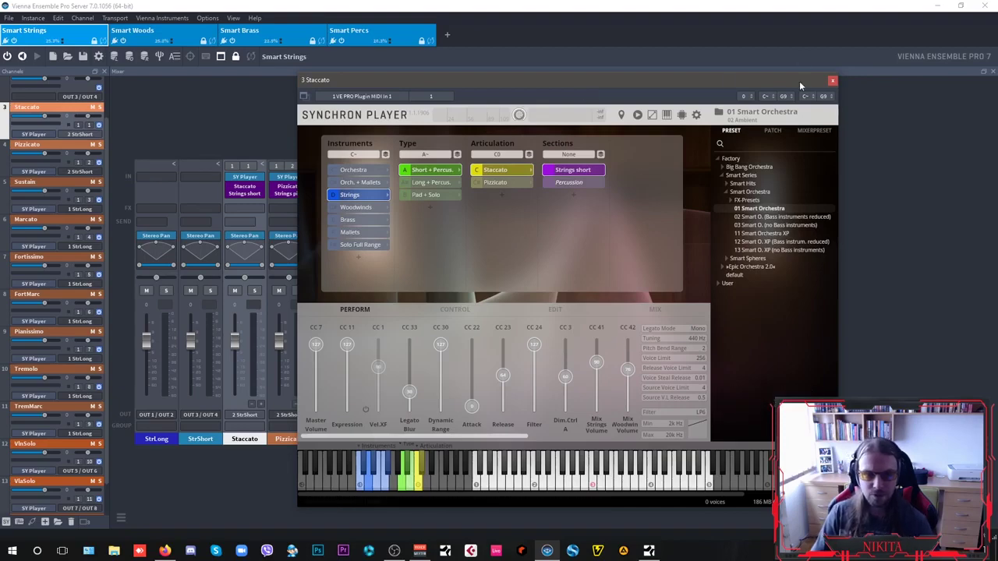
drag(729, 77, 826, 67)
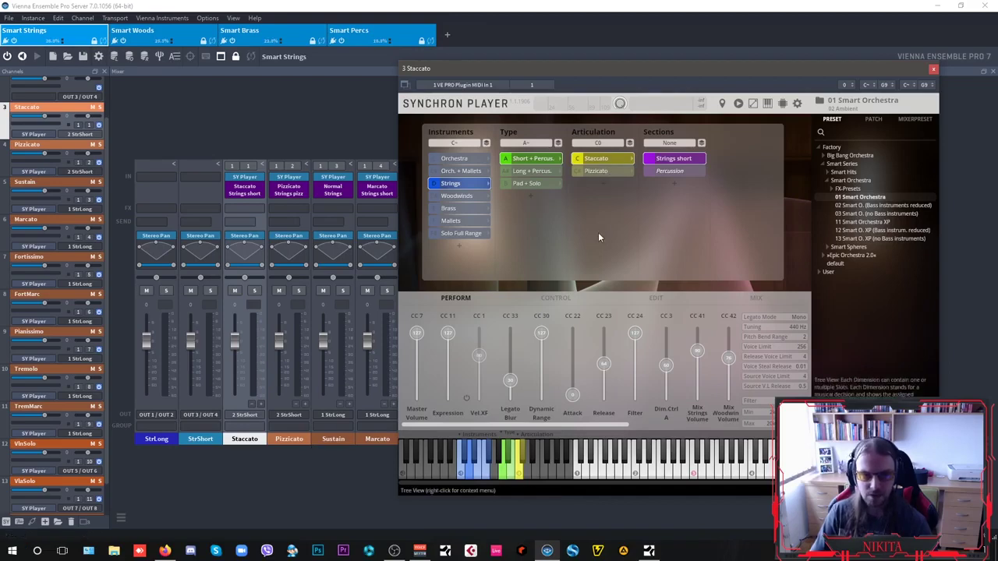
click(933, 70)
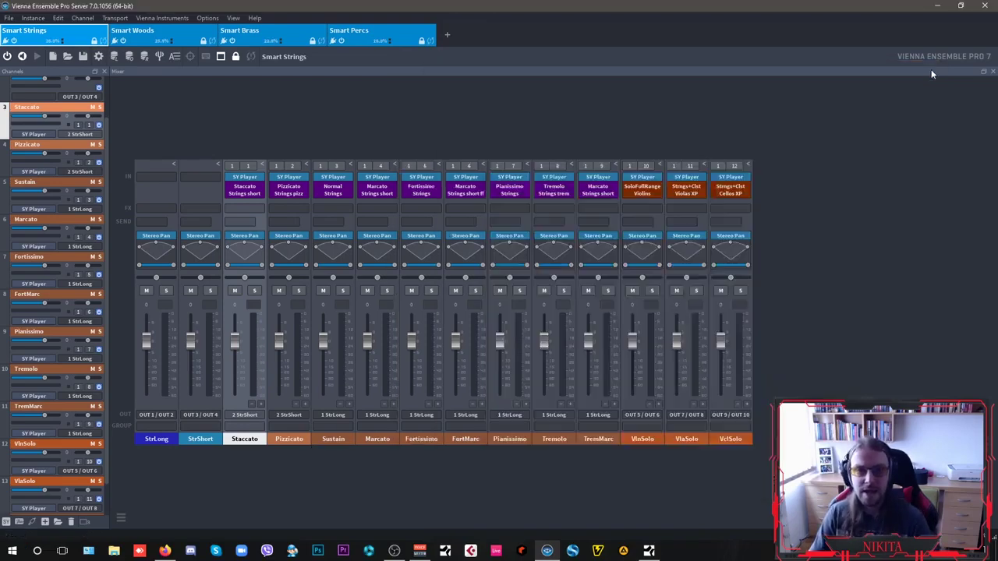
click(937, 6)
- Record-arm the Stacc track, then open Staccato's Synchron Player on Strings short staccato in VE Pro
key(F3)
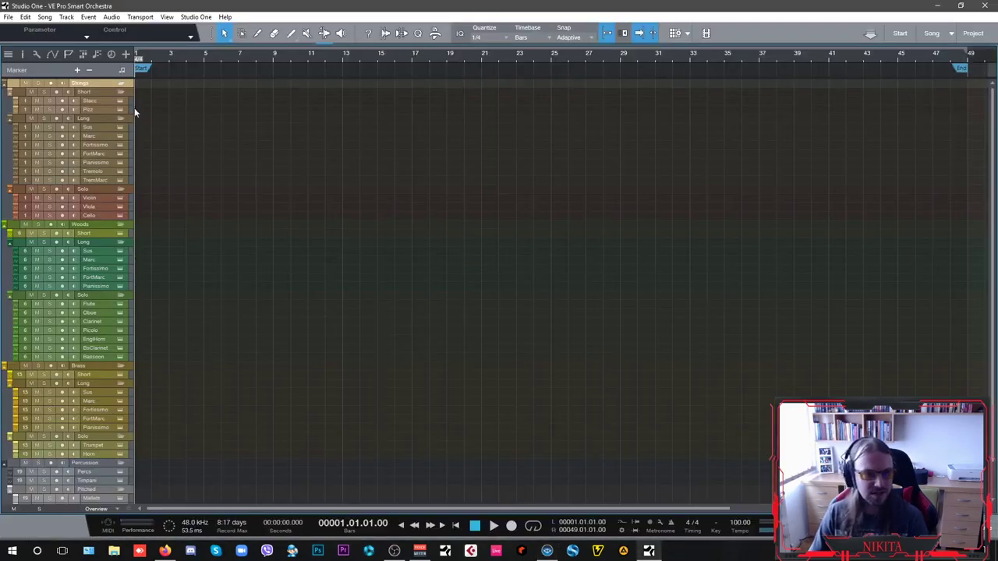
click(101, 100)
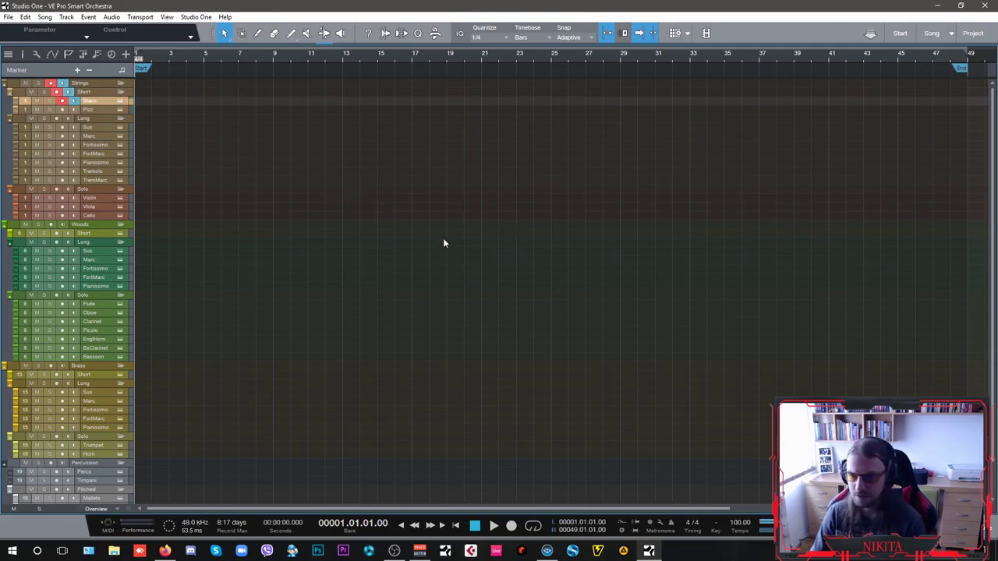
click(93, 111)
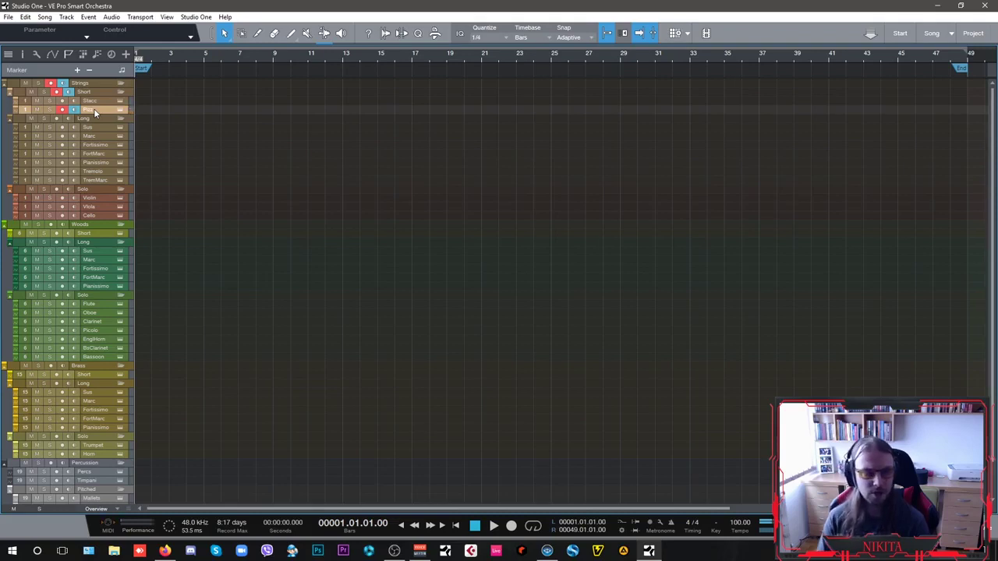
click(62, 110)
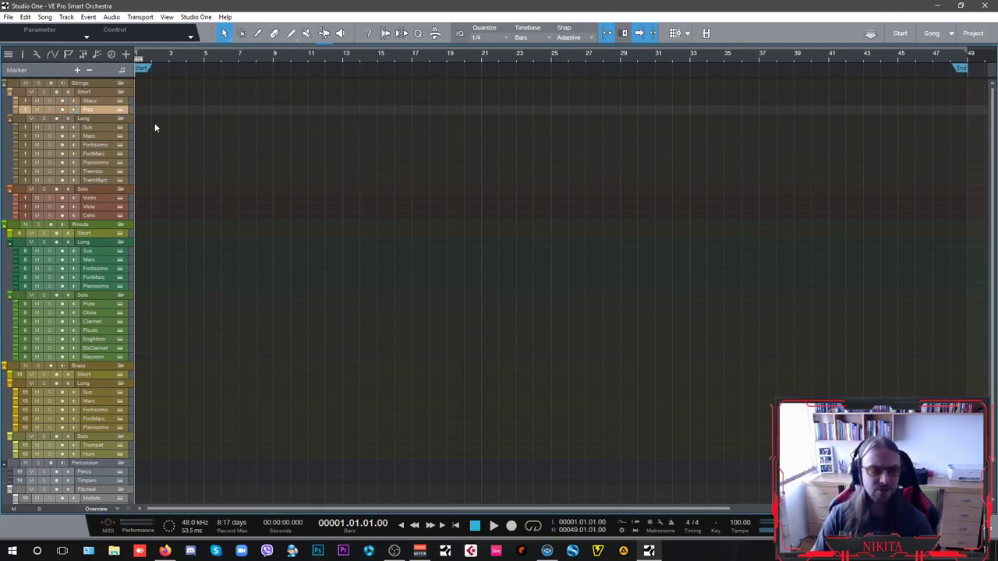
click(547, 551)
click(245, 190)
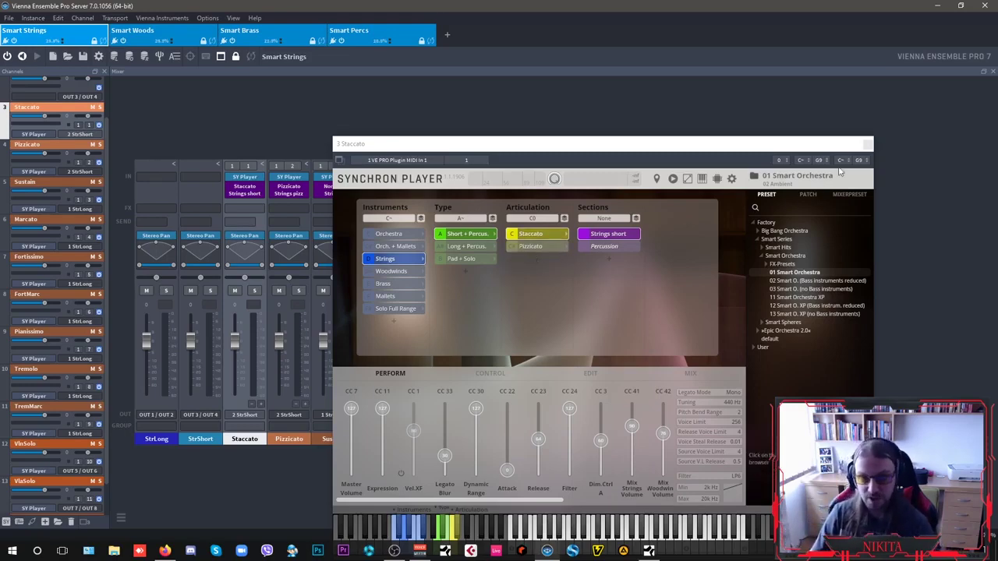
- Close Staccato's Synchron Player window and return to the Studio One arrangement
click(868, 144)
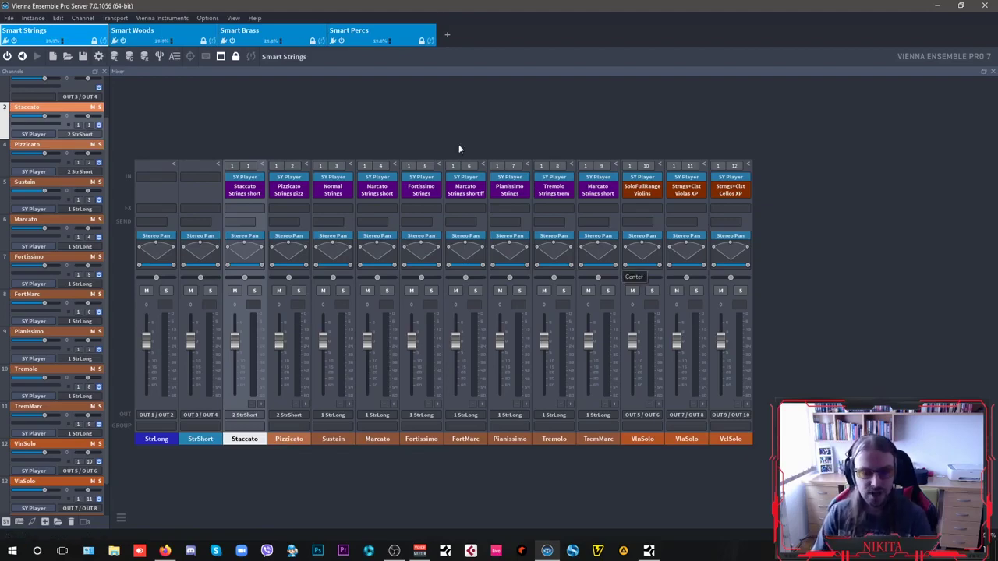
click(648, 550)
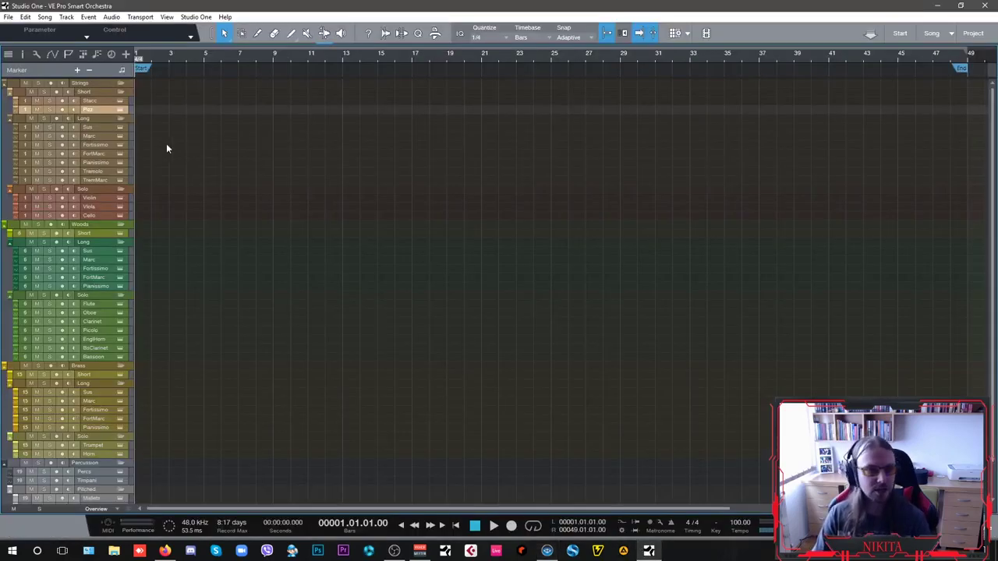
- Arm the Stacc track, then go back to the VE Pro Smart Strings mixer
click(104, 101)
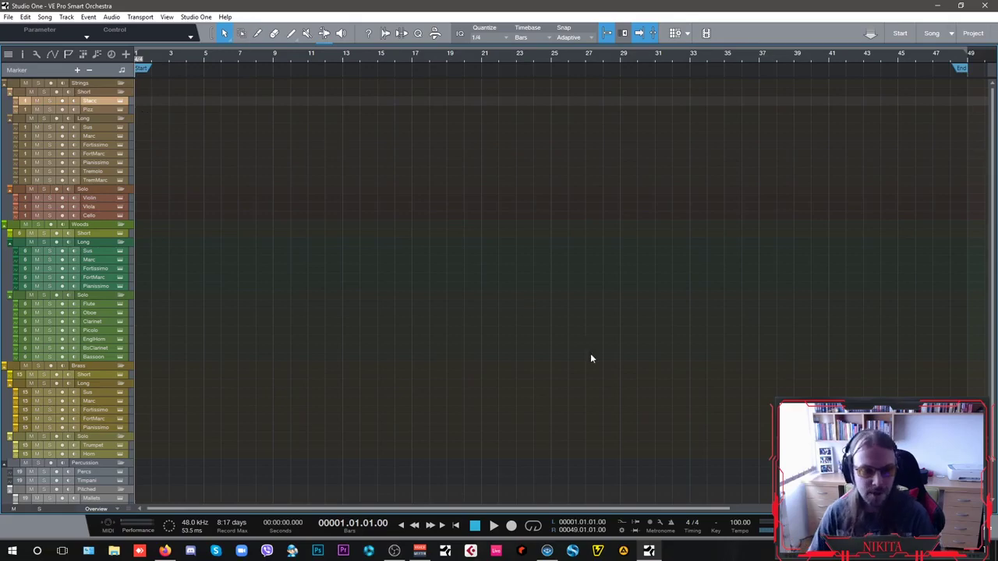
click(547, 551)
click(242, 191)
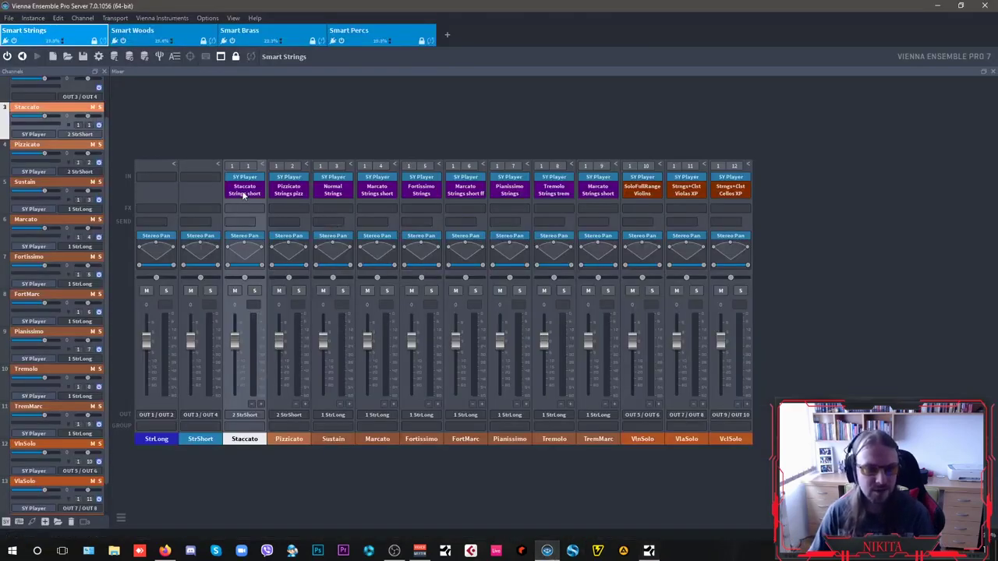
drag(528, 153, 497, 65)
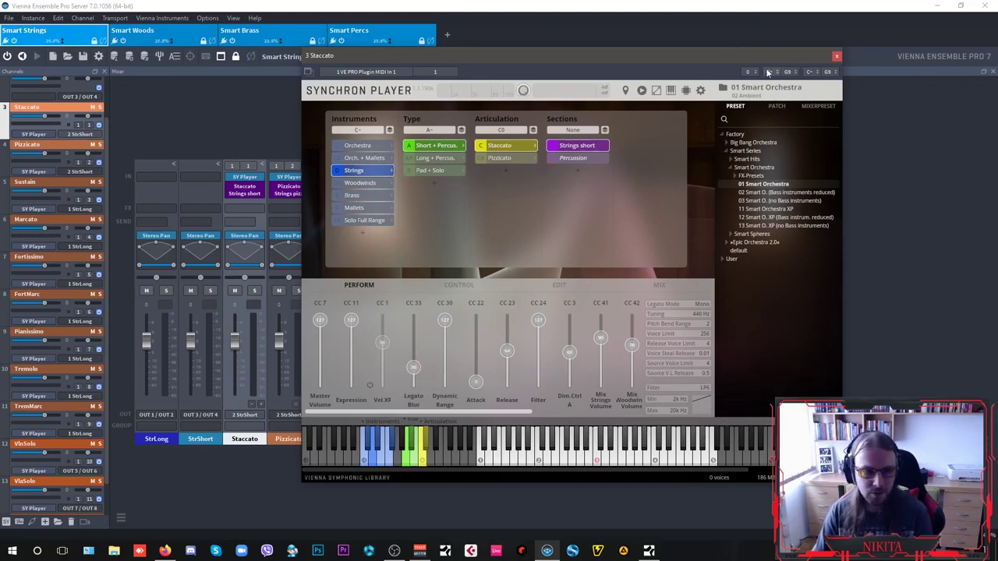
click(836, 58)
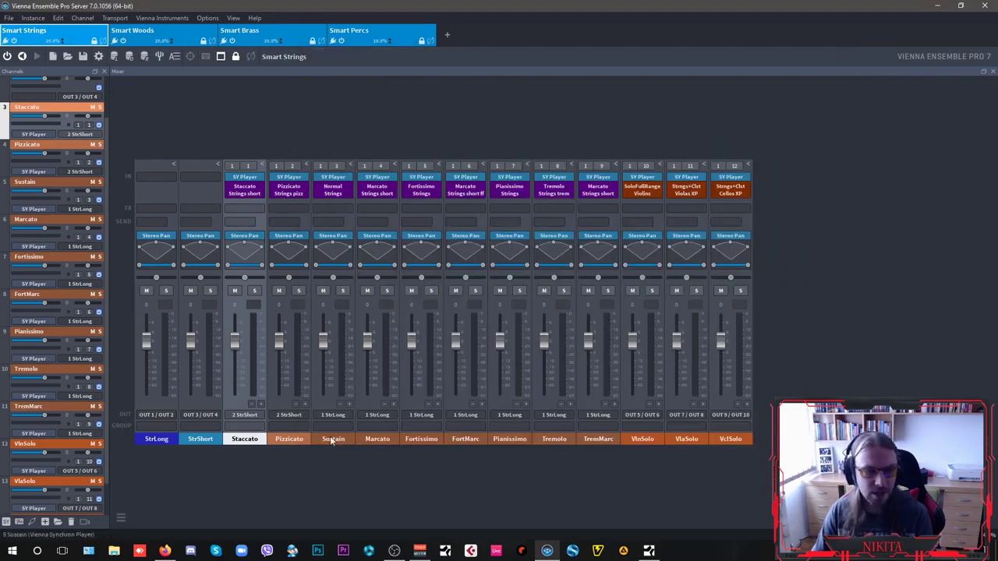
click(333, 195)
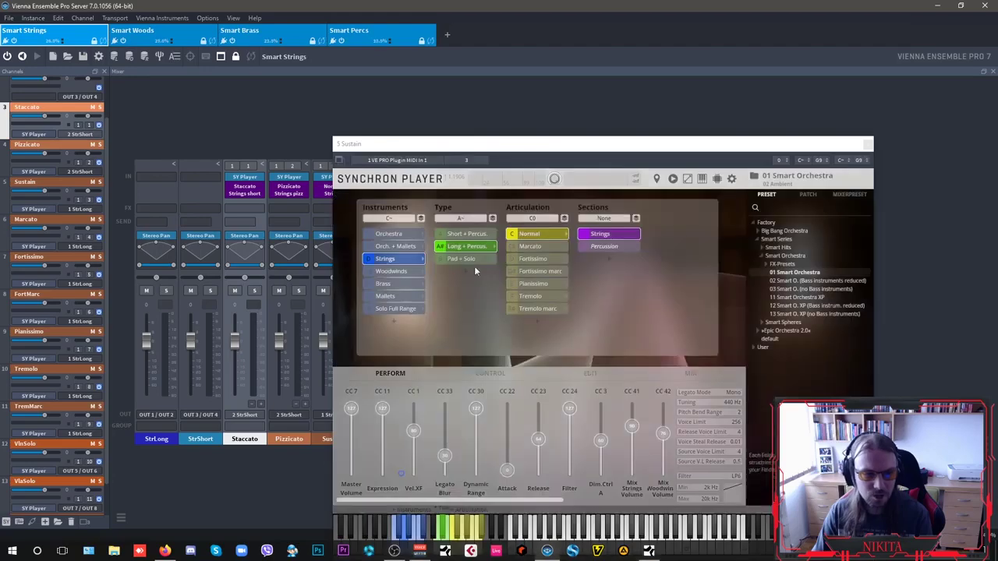
drag(491, 140, 519, 57)
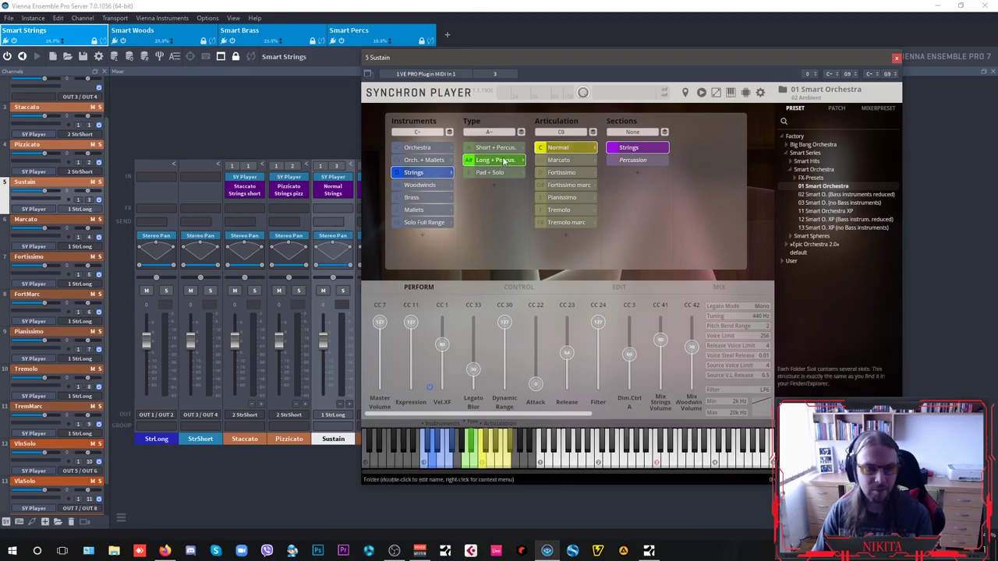
click(897, 57)
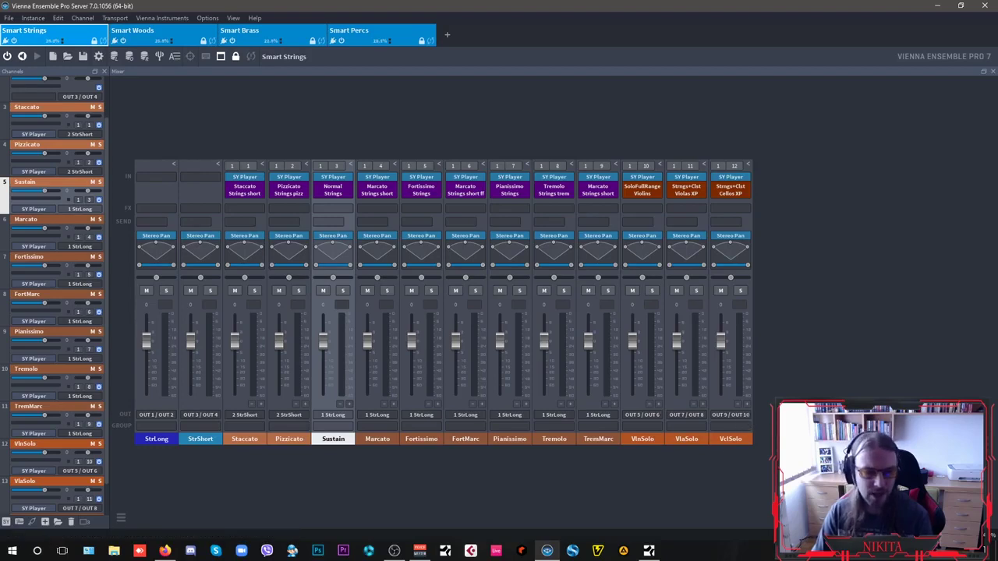
- Select StrLong, view the Smart Woods (WwLong), Smart Brass and Smart Percs mixers, then scroll Studio One's tracks
click(160, 440)
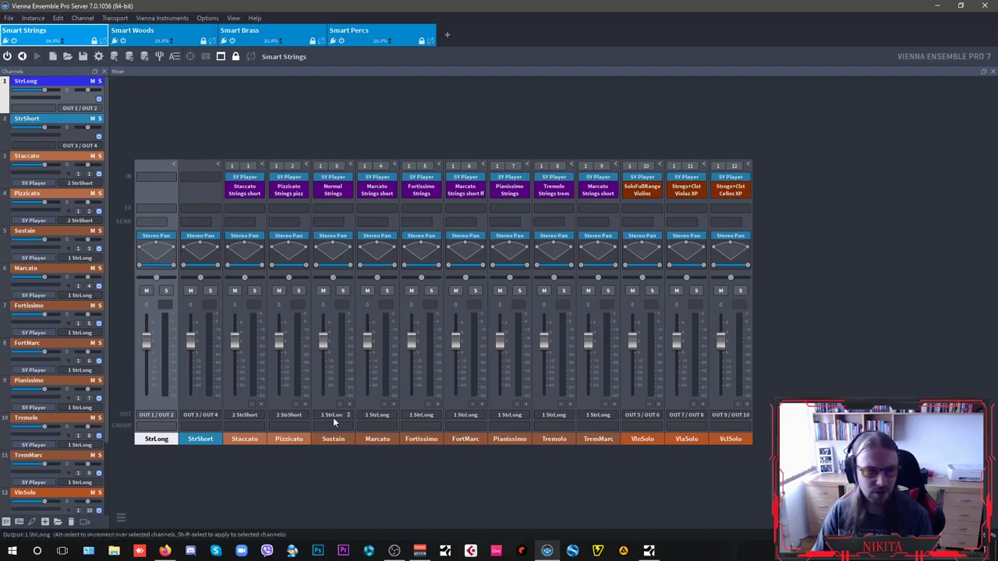
click(184, 36)
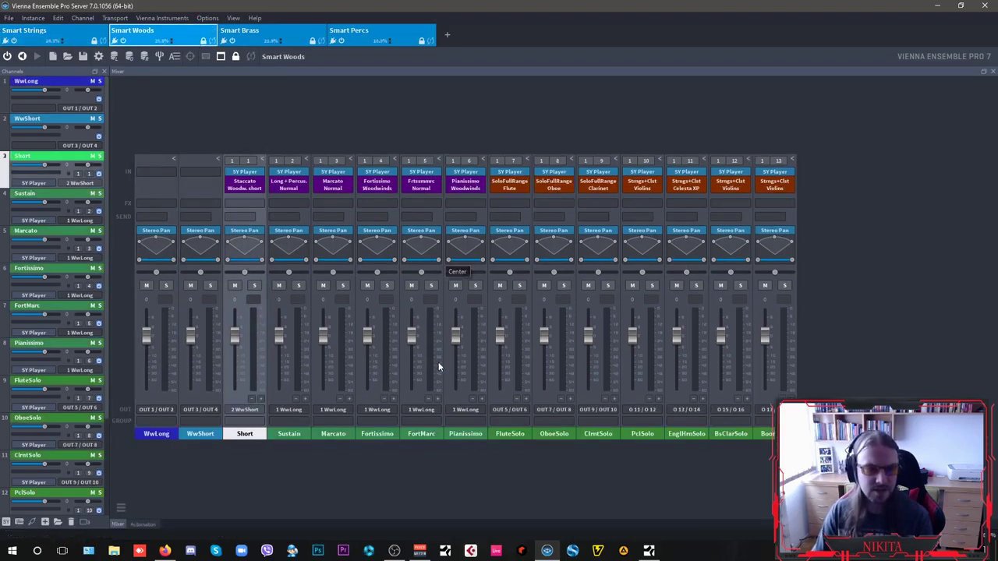
click(154, 432)
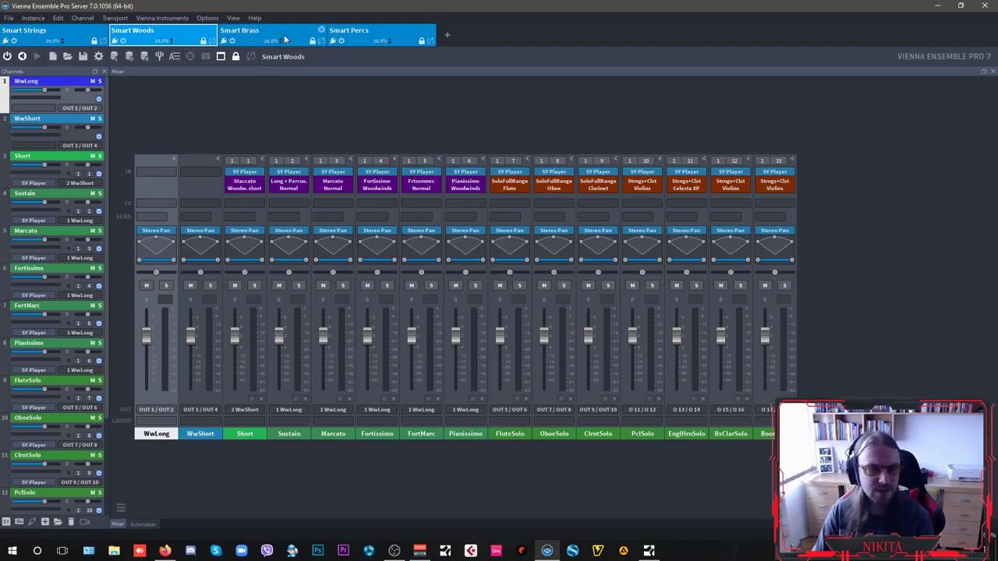
click(285, 39)
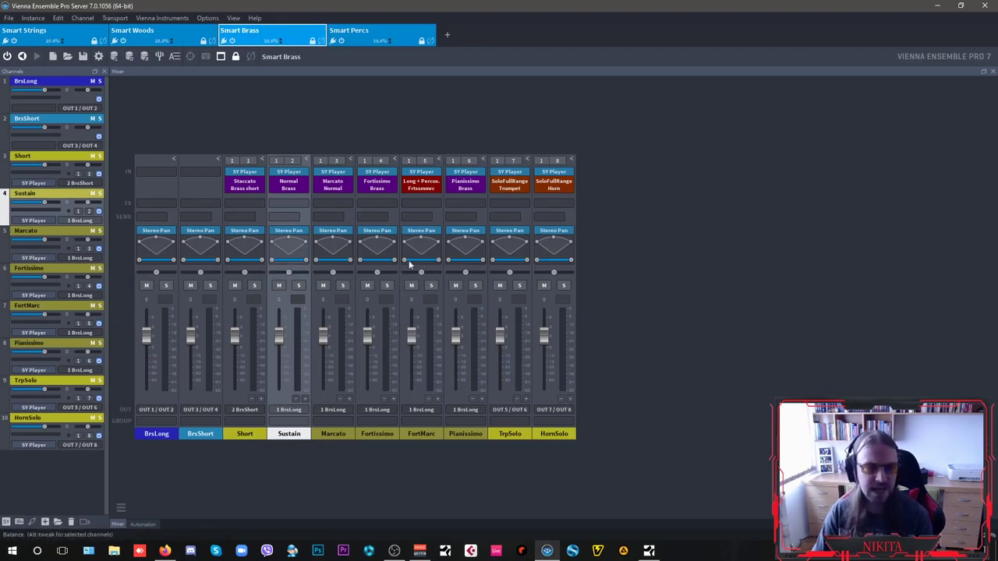
click(381, 37)
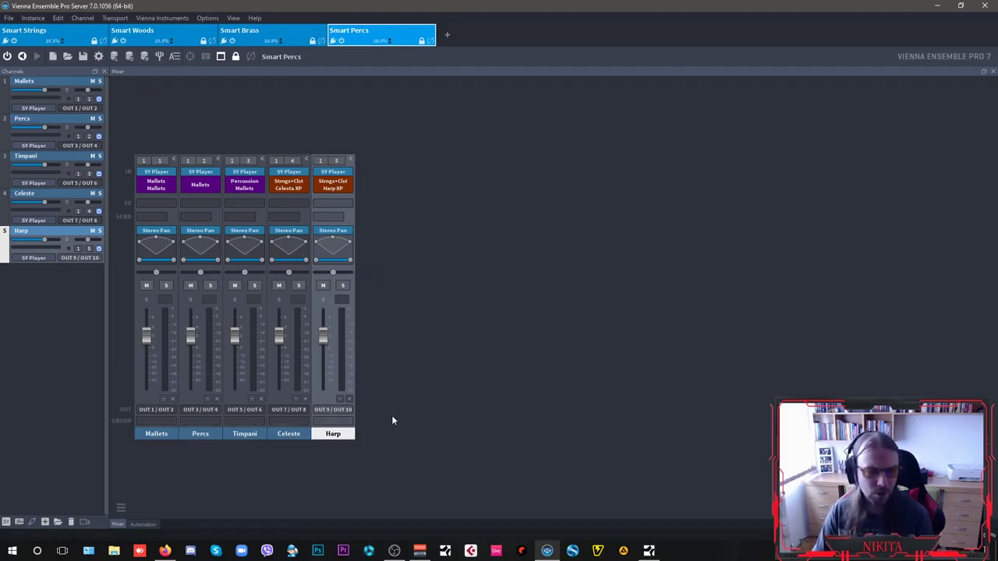
click(649, 550)
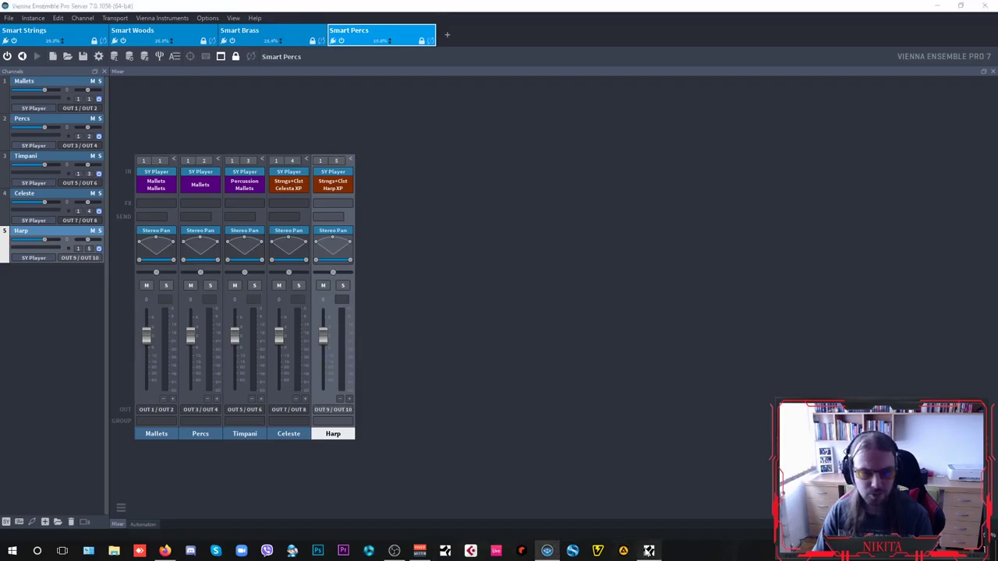
scroll(116, 307, down, 2)
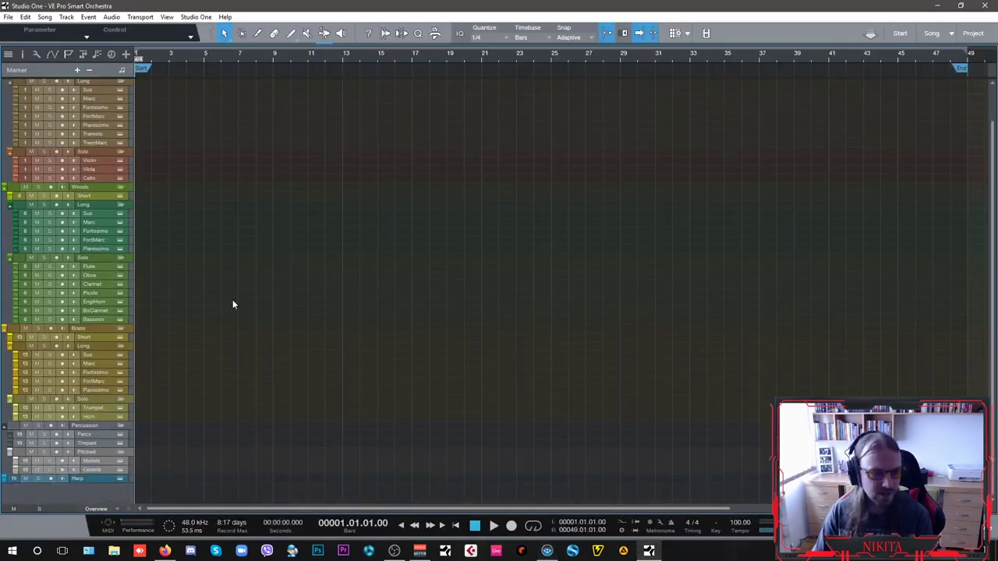
scroll(245, 306, up, 2)
key(F3)
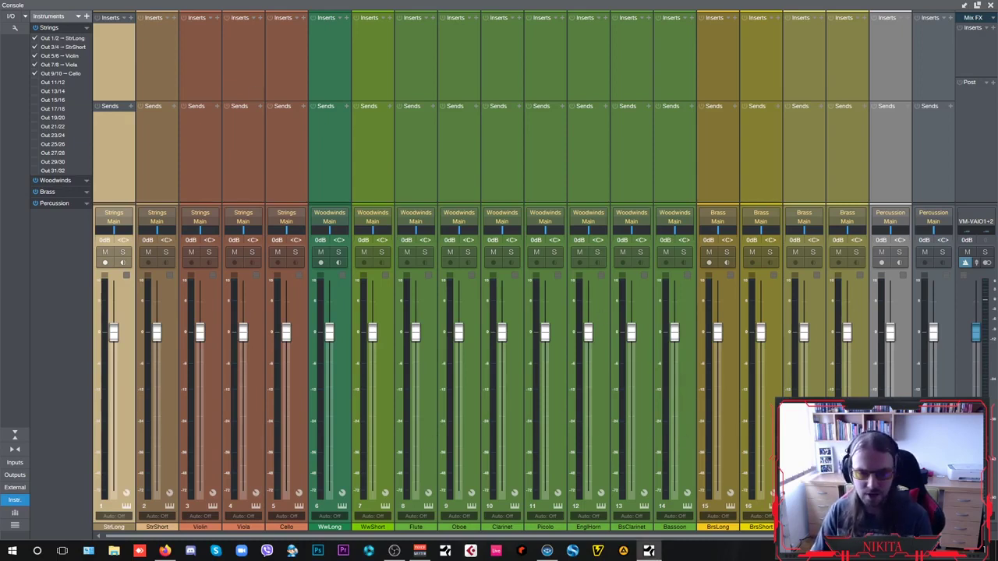
scroll(351, 533, right, 3)
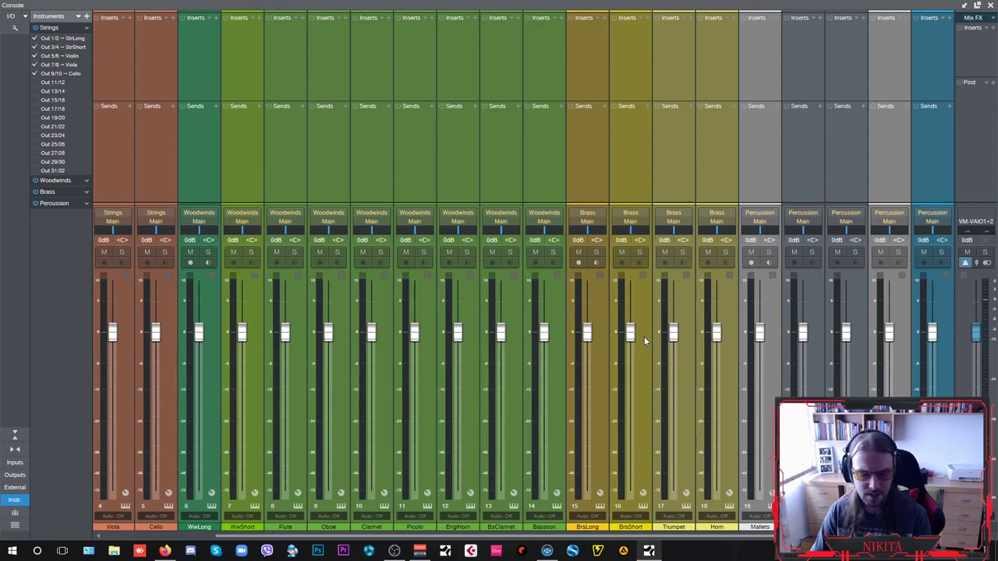
key(F3)
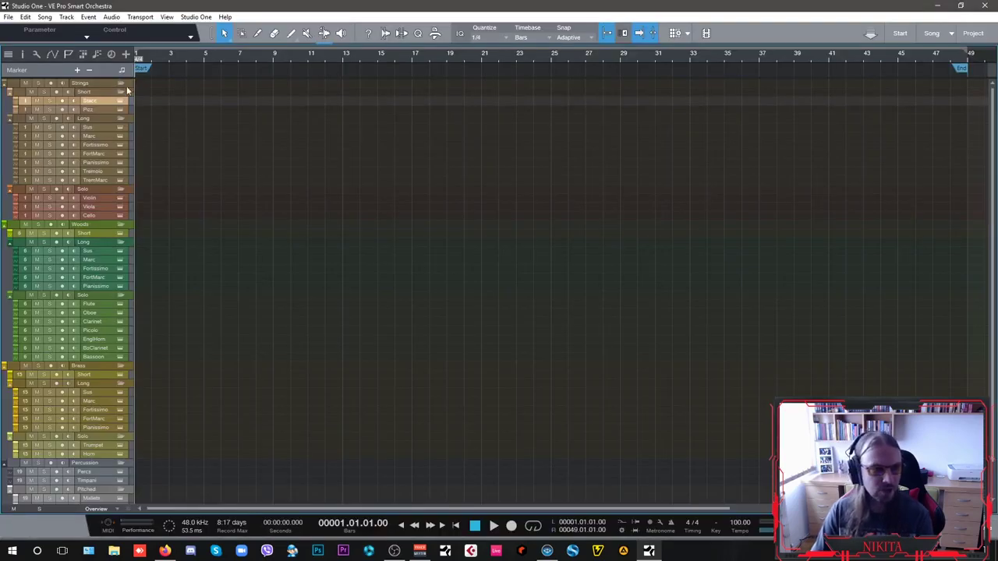
- Collapse all Strings, Woods, Brass and Percussion subfolders, then the four main folders
click(121, 91)
click(121, 101)
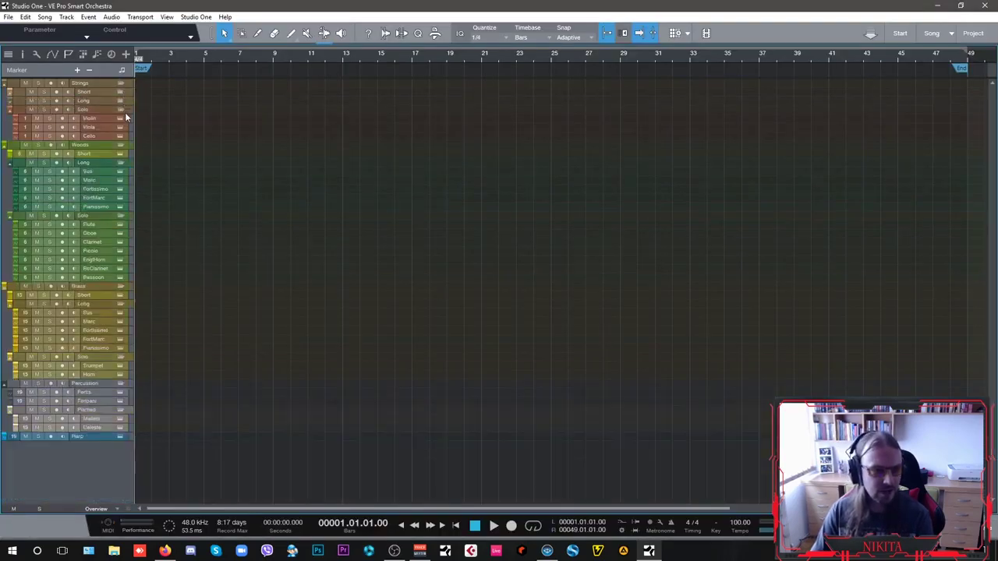
click(122, 110)
click(122, 134)
click(121, 145)
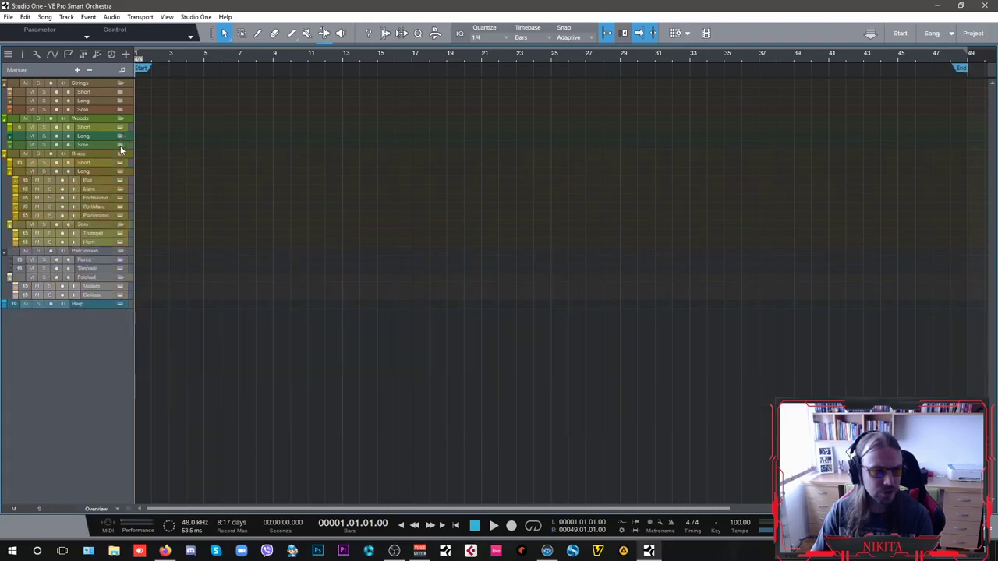
click(120, 171)
click(124, 179)
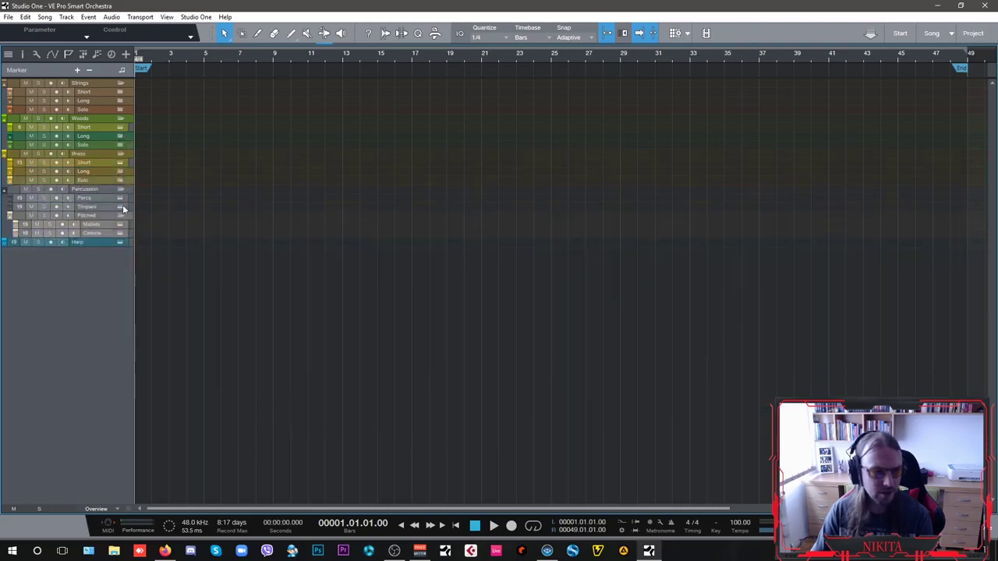
click(122, 216)
click(122, 189)
click(121, 154)
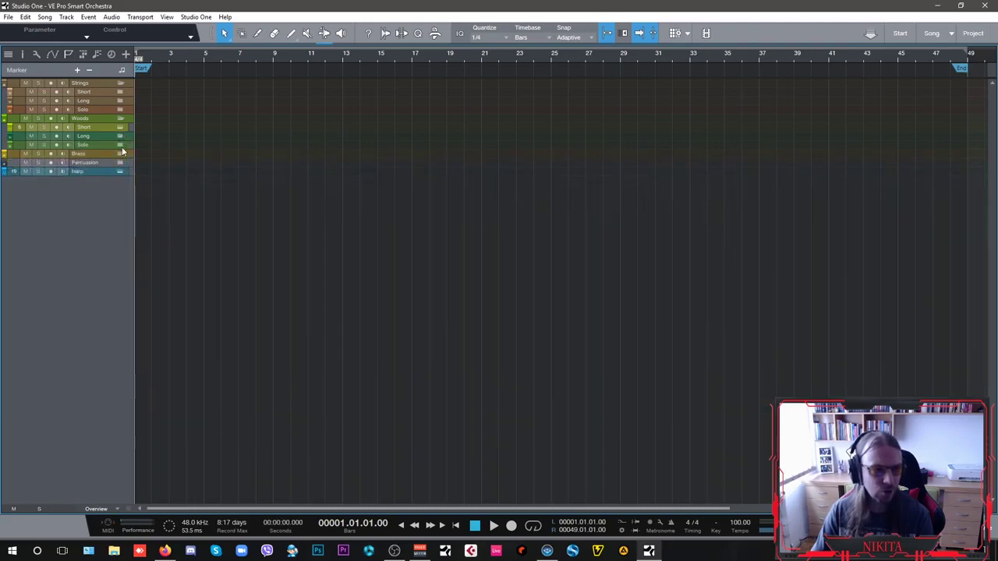
click(121, 118)
click(121, 83)
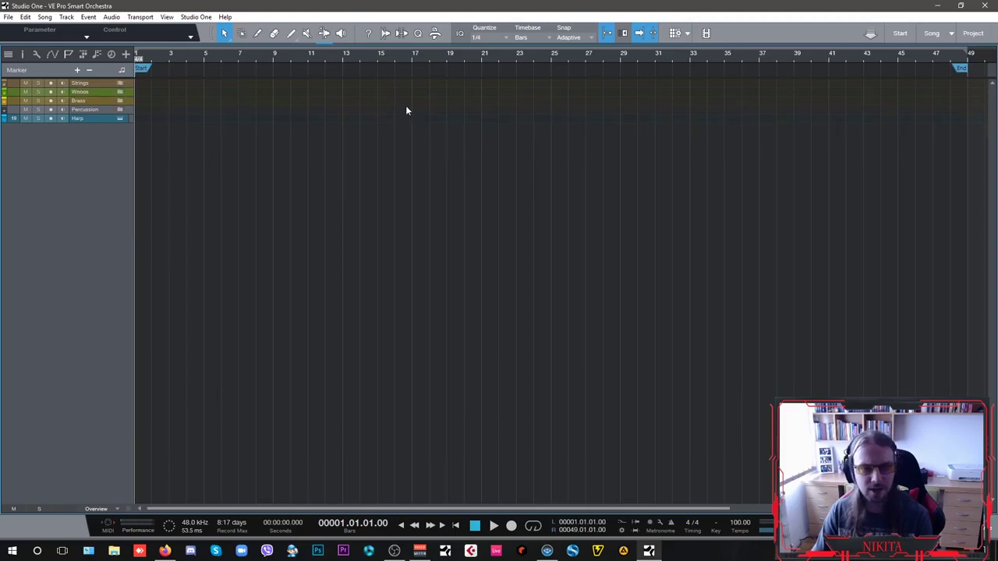
- Expand the Strings folder to inspect its Short and Long subfolders, collapse it, and switch to VE Pro
click(121, 84)
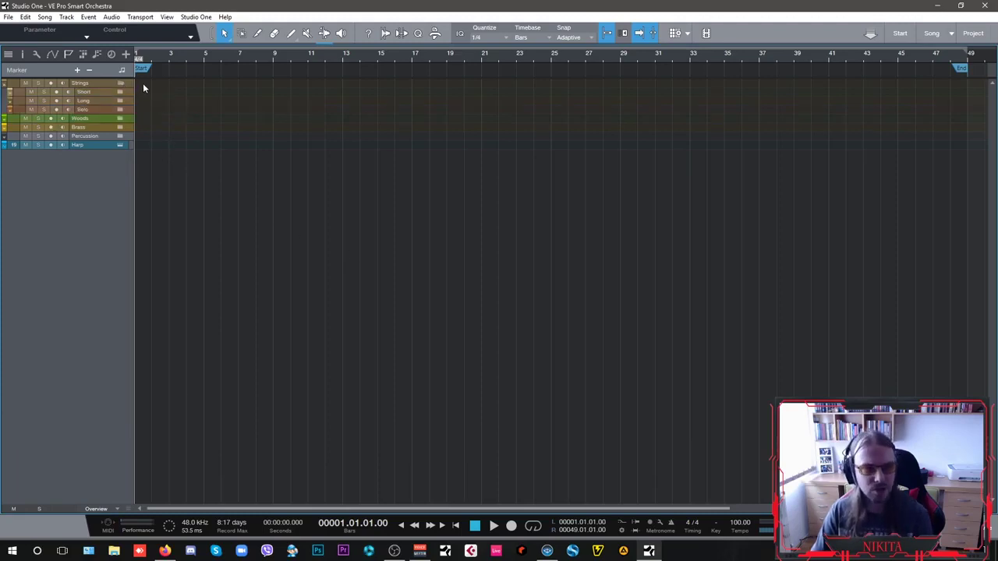
click(120, 92)
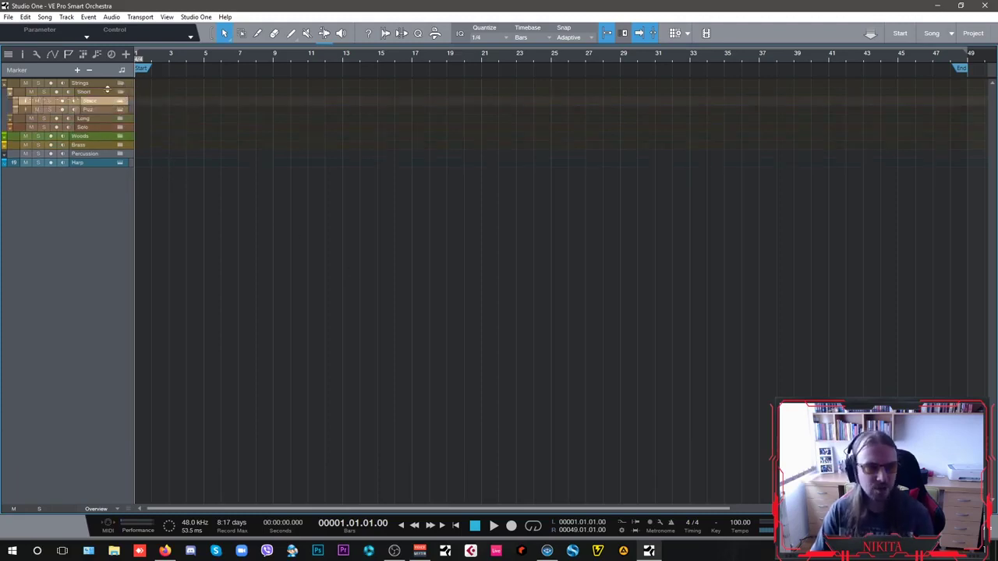
click(121, 93)
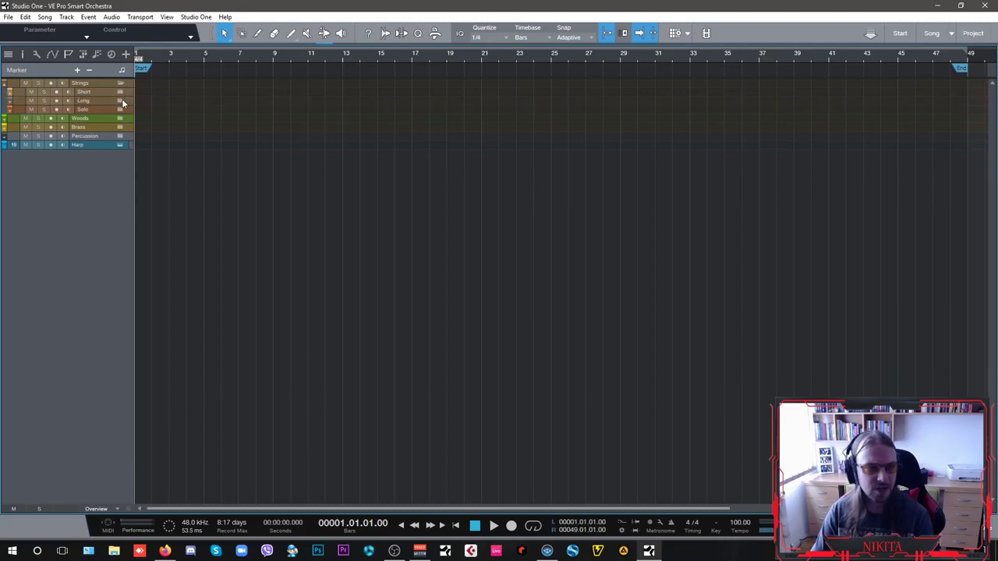
click(122, 100)
click(121, 101)
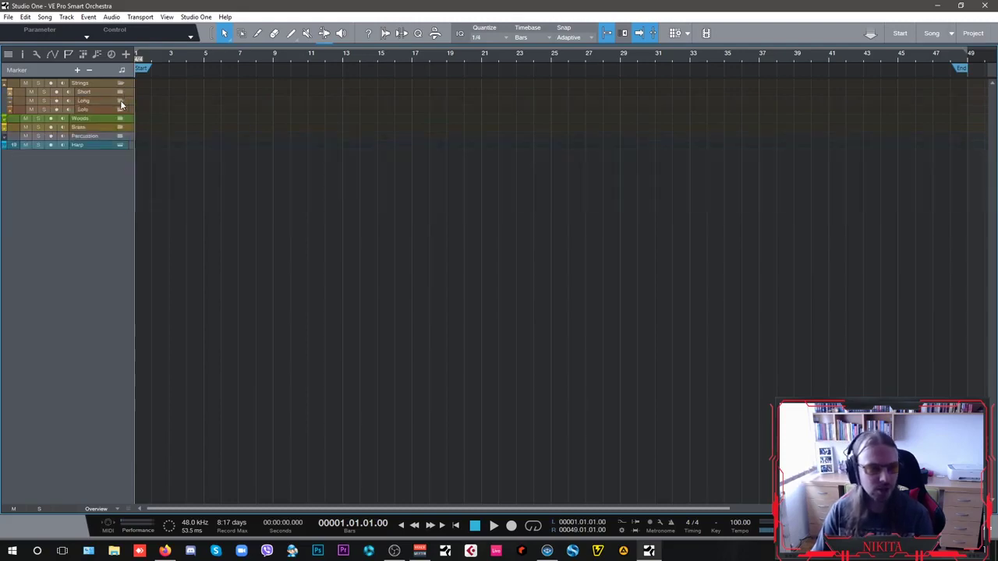
click(121, 83)
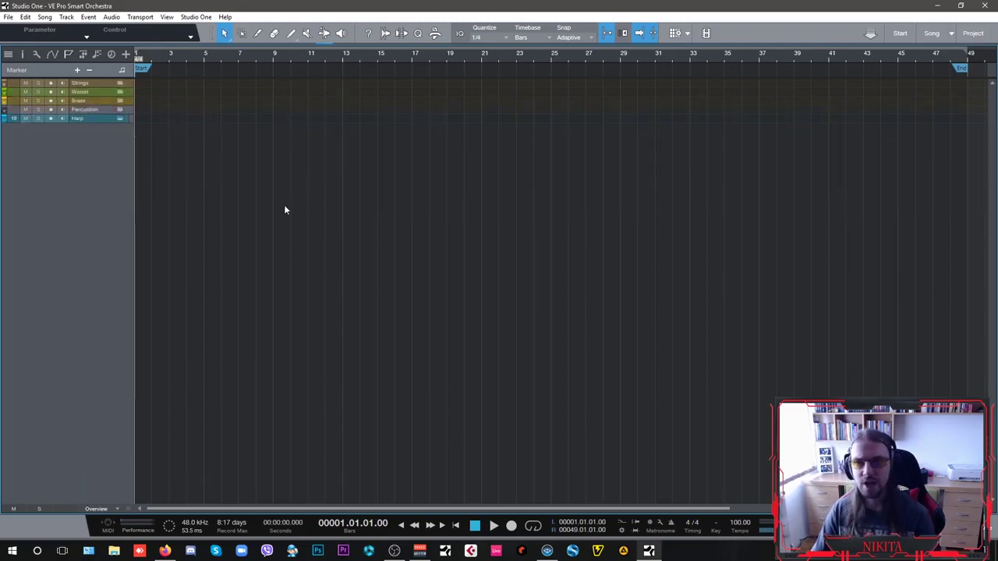
click(547, 550)
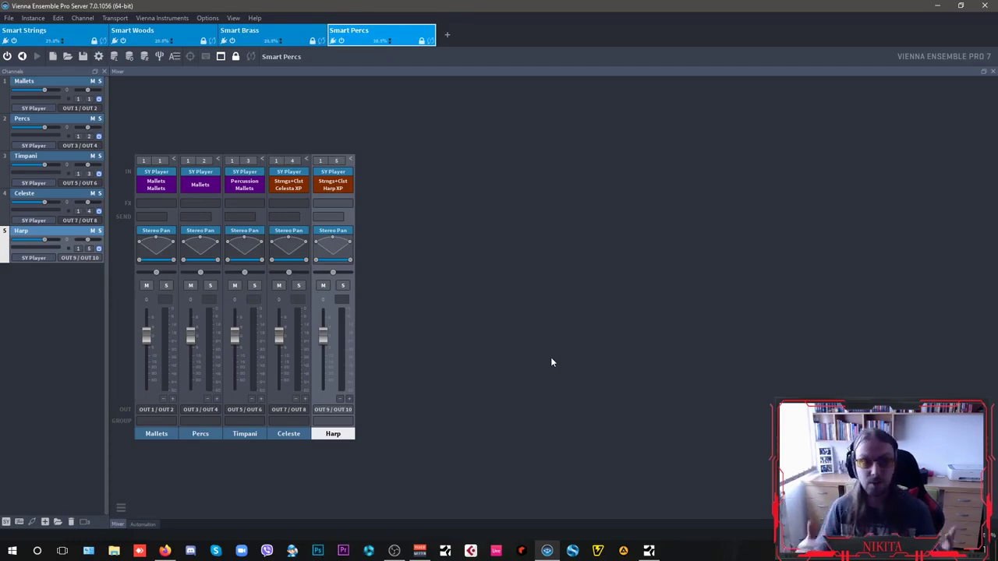
- View Smart Brass, close the File menu without saving, switch to Smart Strings, then return to Studio One
click(281, 30)
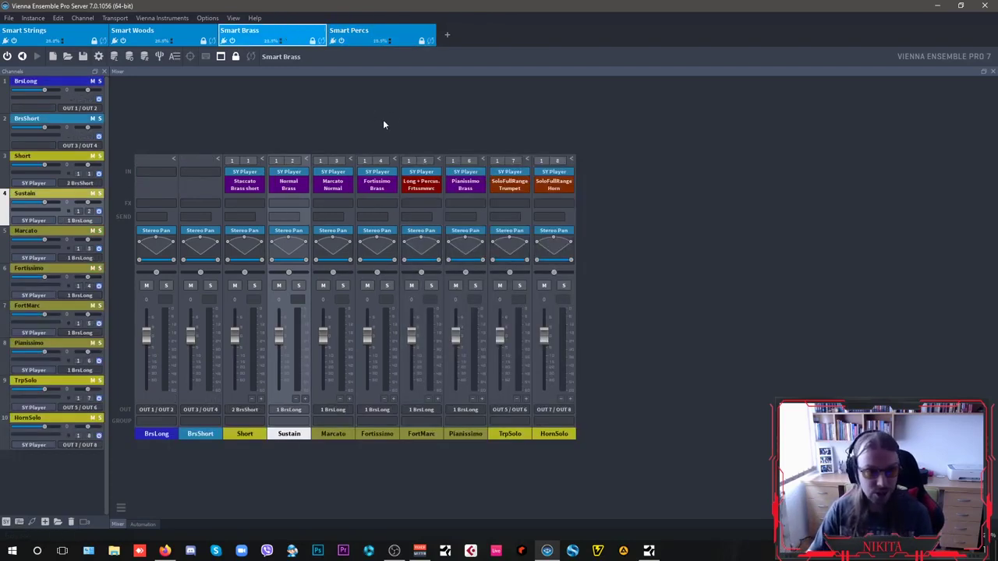
click(9, 17)
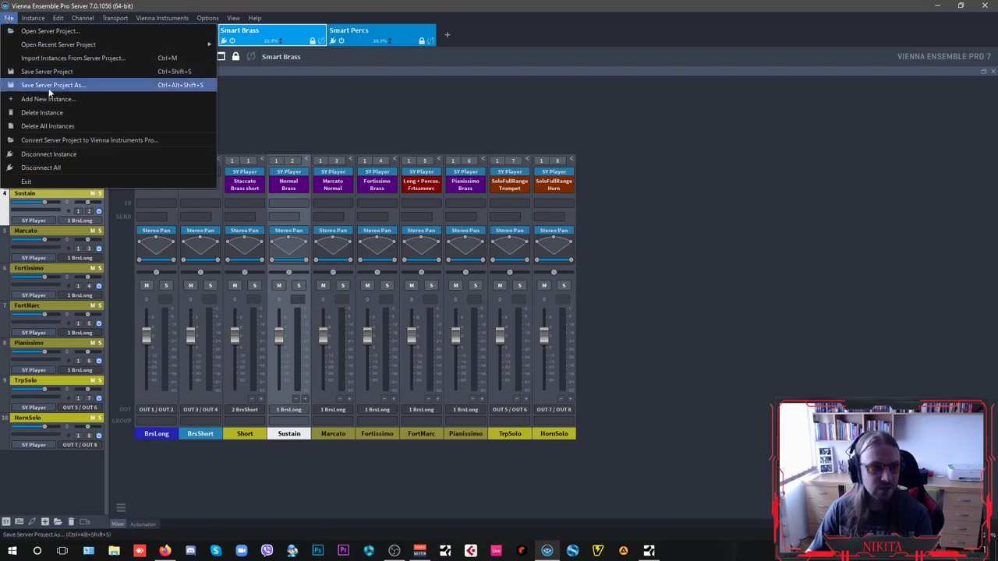
click(396, 100)
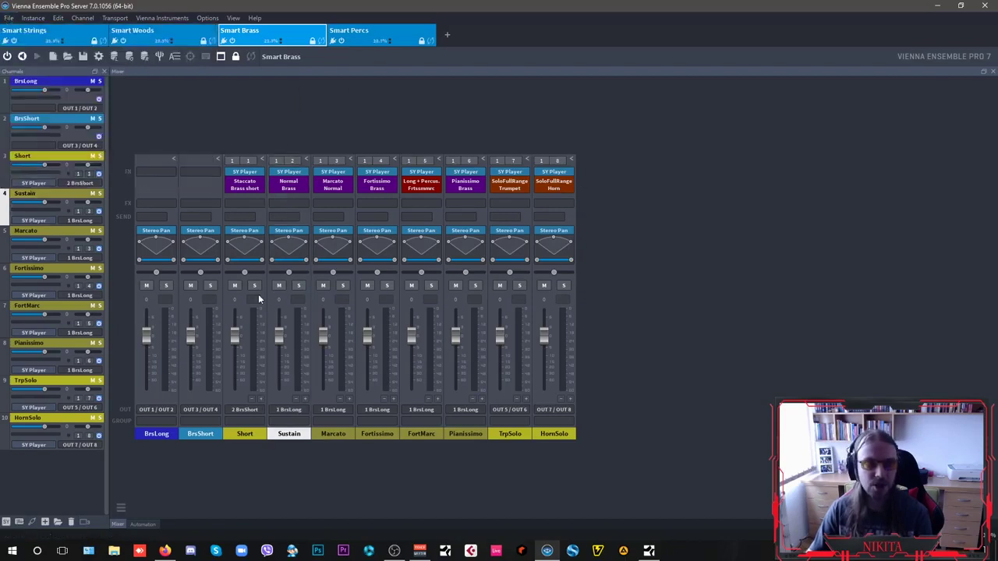
key(ctrl+1)
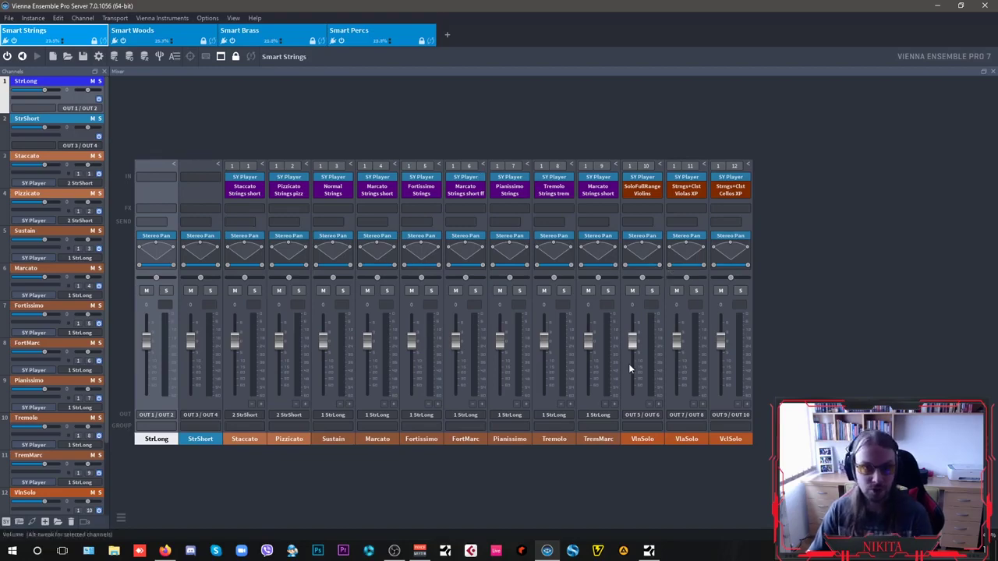
click(648, 552)
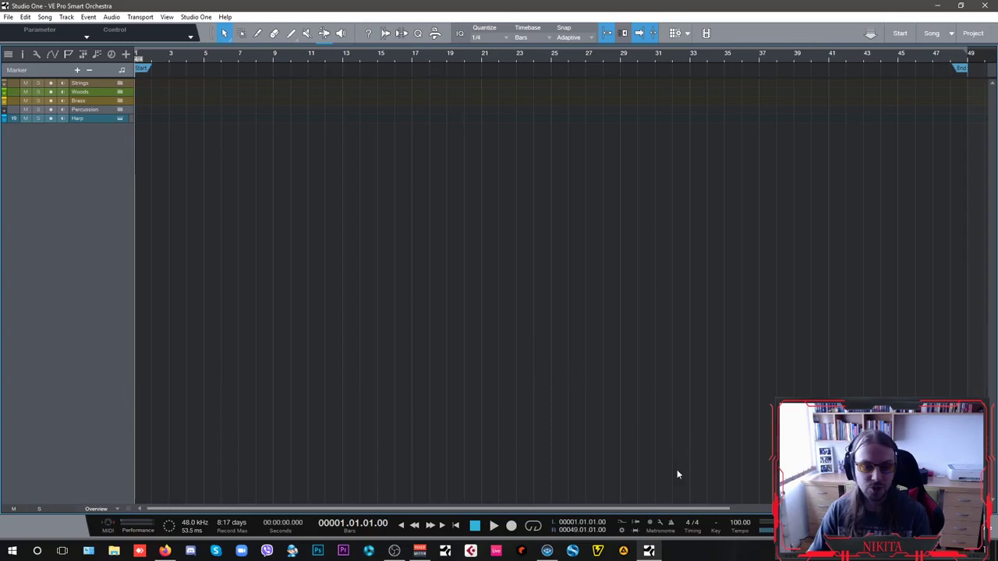
- Switch from Studio One to Vienna Ensemble Pro and back, ending on the Smart Strings mixer
mouse_move(649, 552)
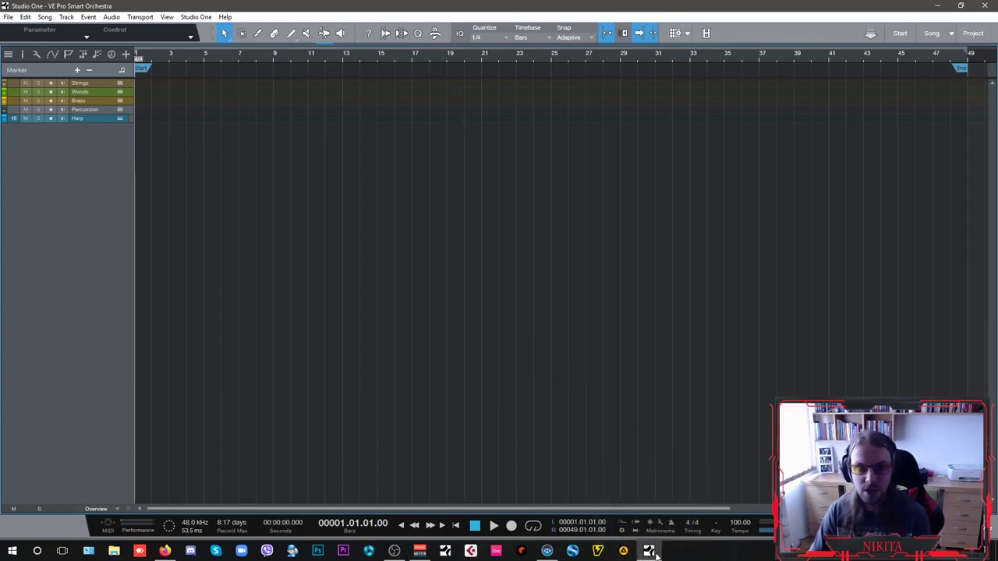
click(547, 552)
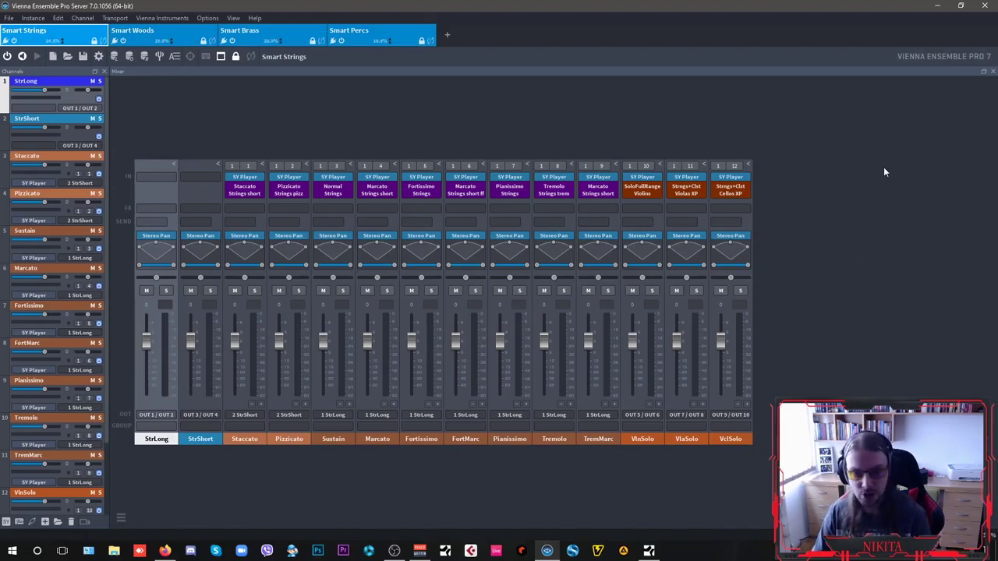
click(648, 550)
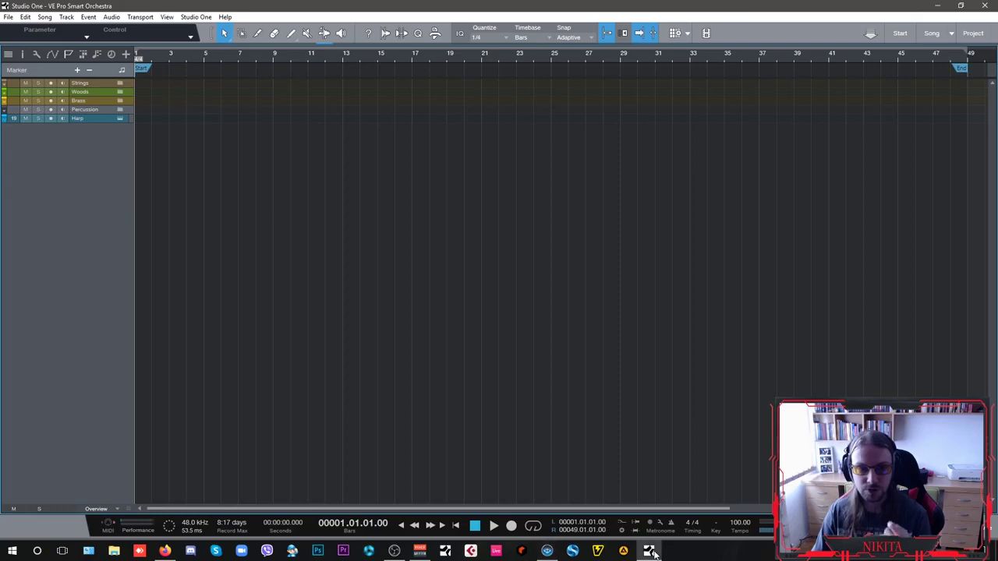
click(650, 550)
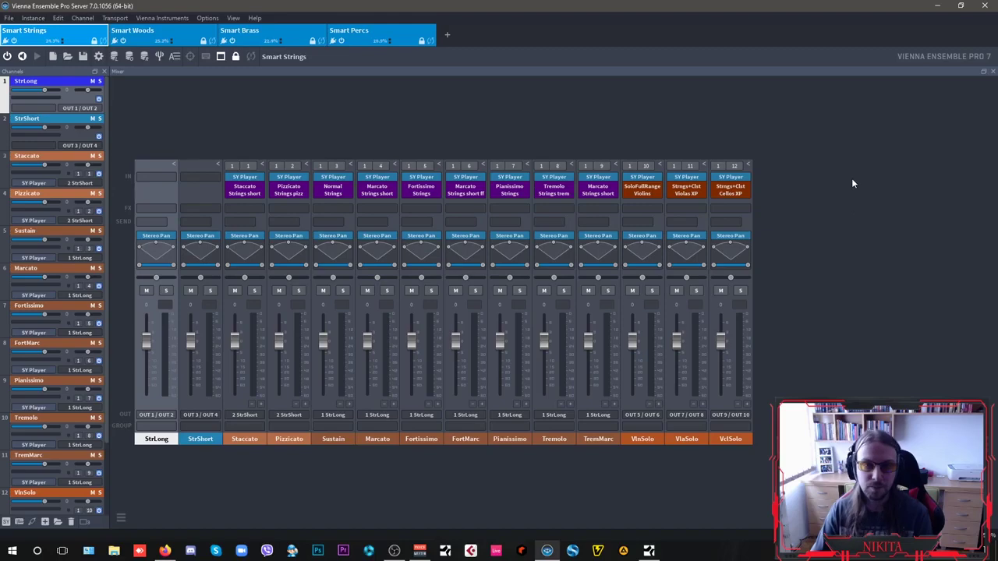
- Inspect the Staccato and VlaSolo channels' Synchron Player presets, closing each player window afterward
click(247, 194)
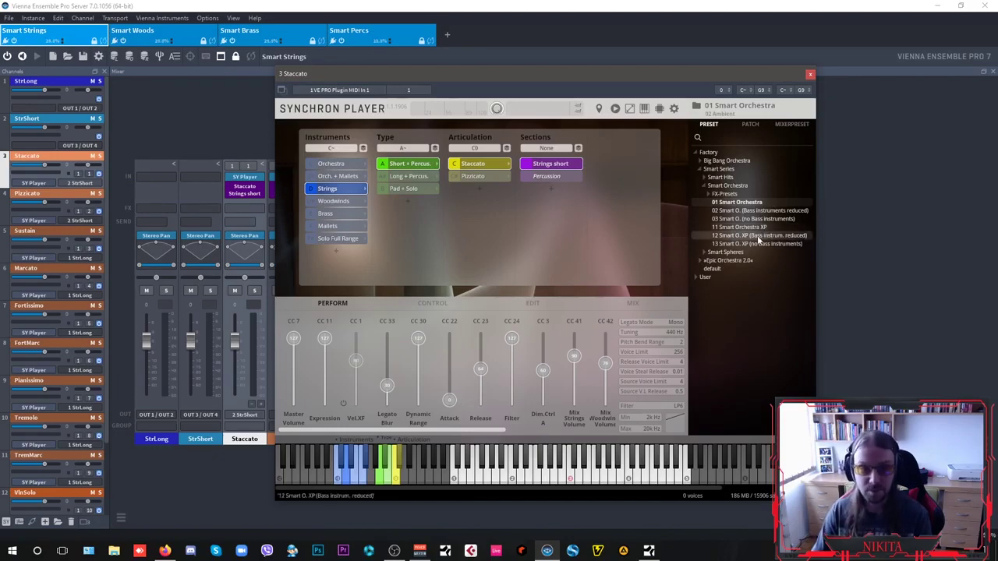
click(811, 75)
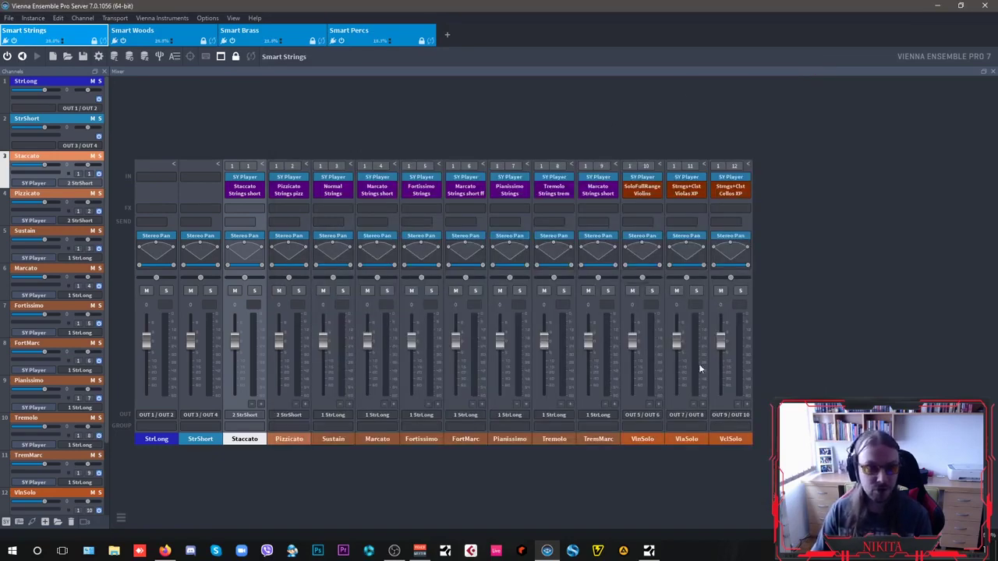
double_click(686, 187)
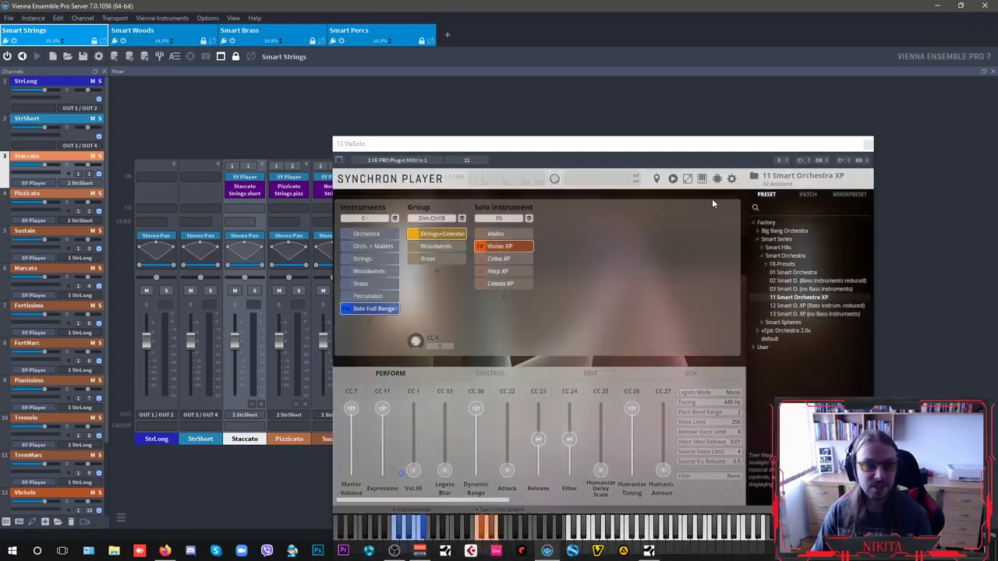
drag(594, 144, 609, 67)
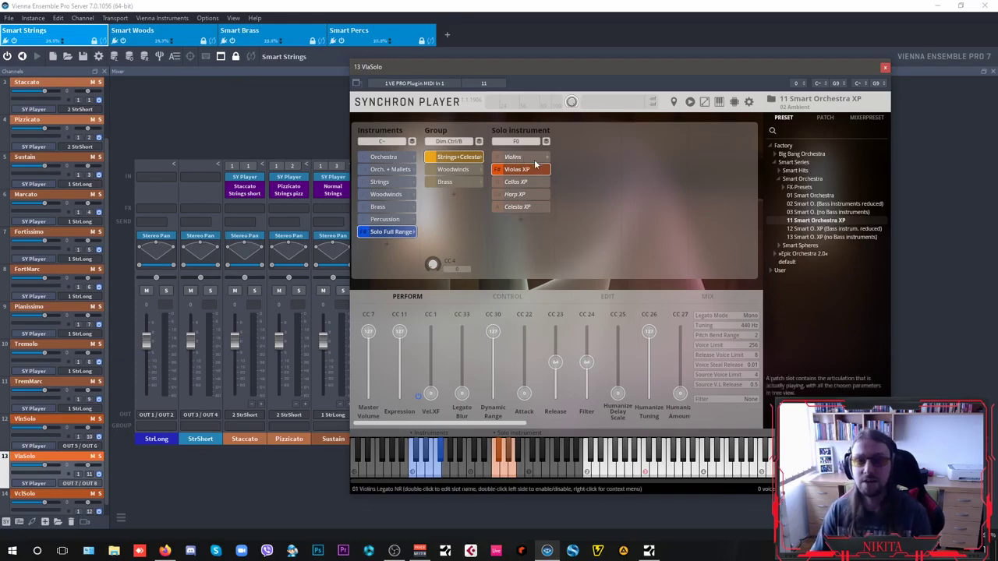
click(884, 68)
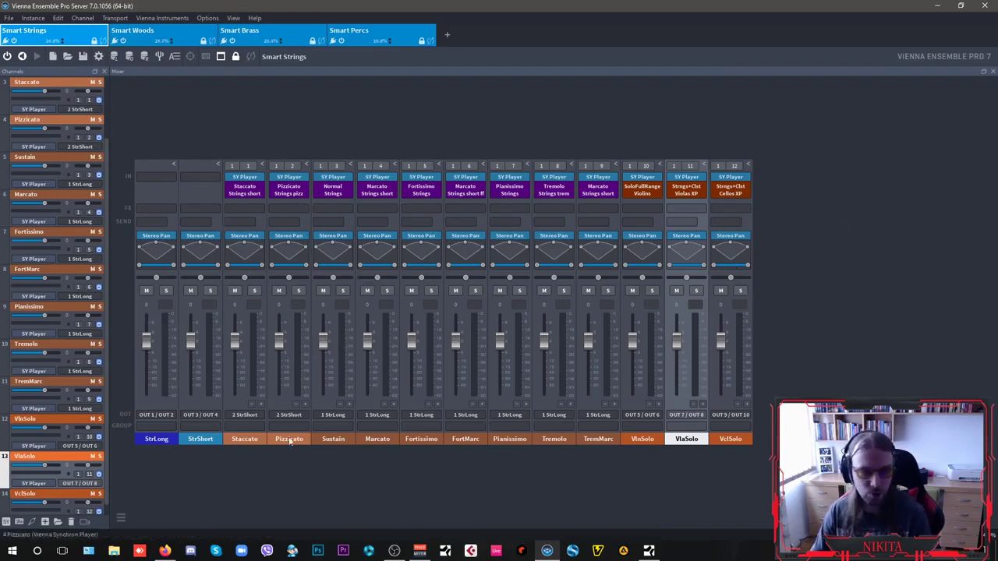
- Look through the Smart Woods and Smart Brass instances, then return to the Smart Strings channels
click(207, 31)
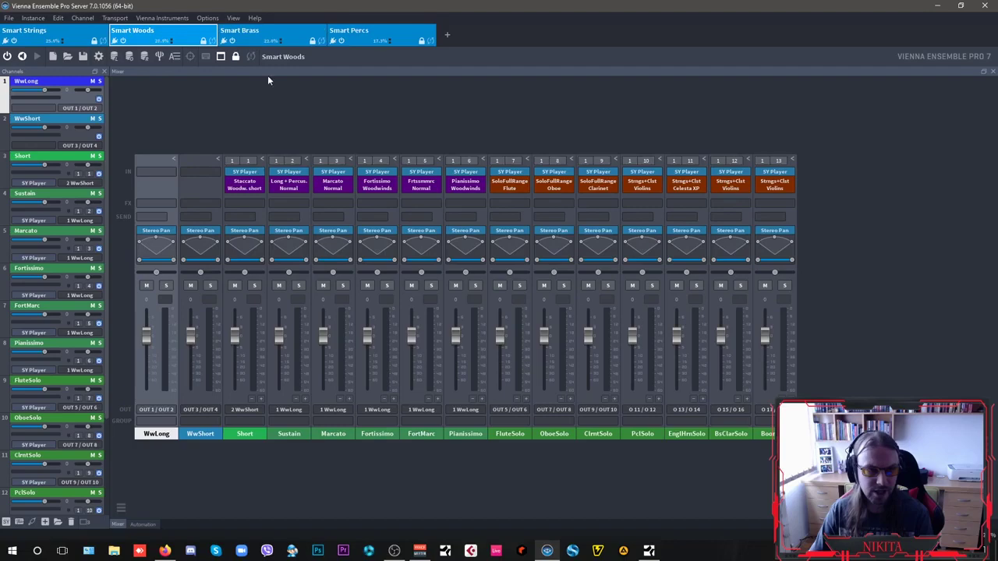
click(250, 31)
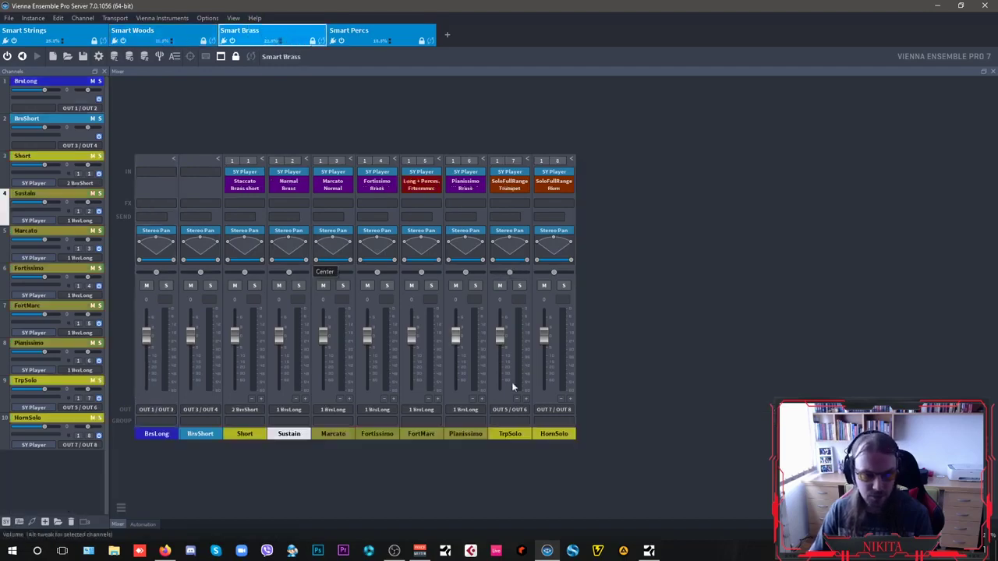
click(84, 30)
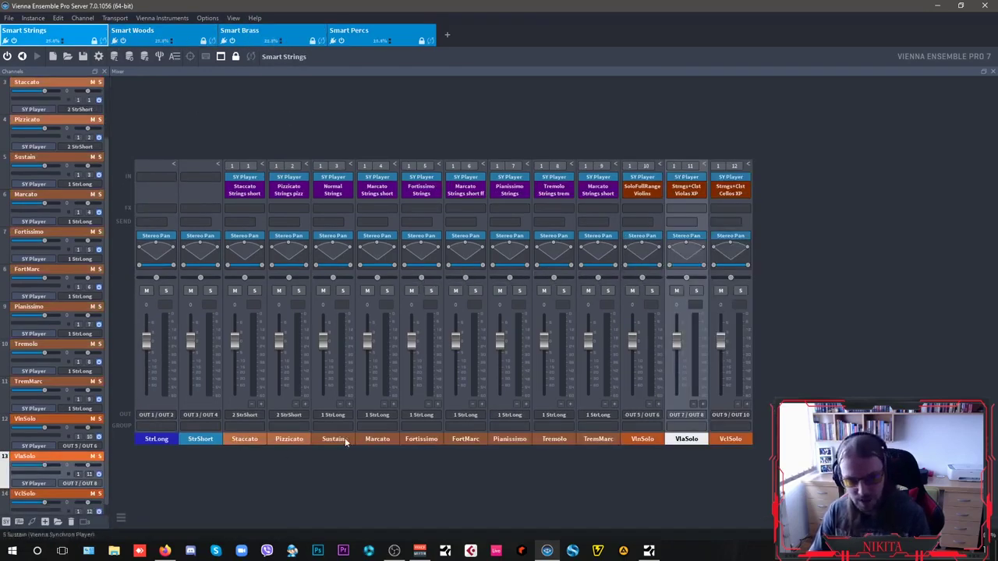